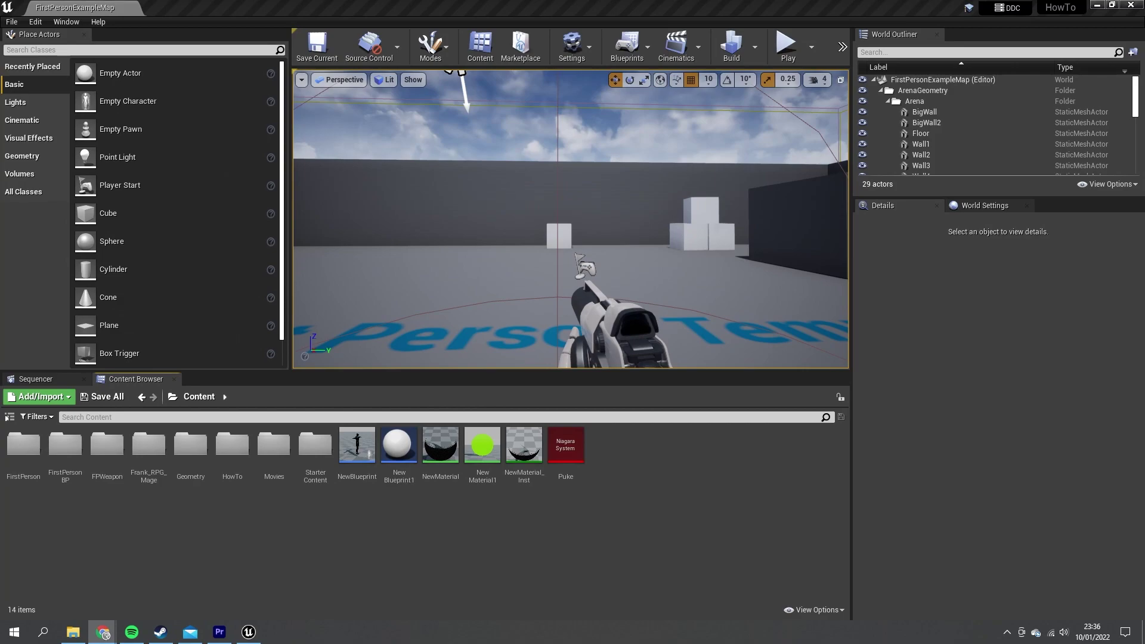
# Step: In the maximized browser, open the approved Unreal Engine logo downloads and return to the branding guidelines page
pyautogui.hotkey('alt', 'Tab')
pyautogui.moveTo(698, 130); pyautogui.dragTo(656, 98)
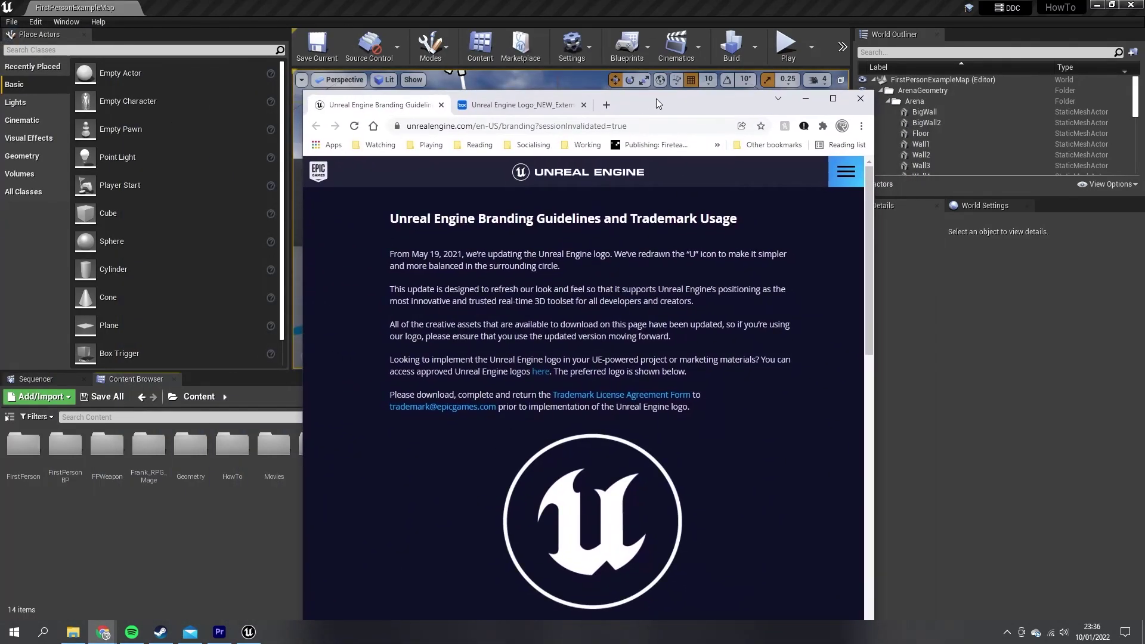
pyautogui.doubleClick(670, 97)
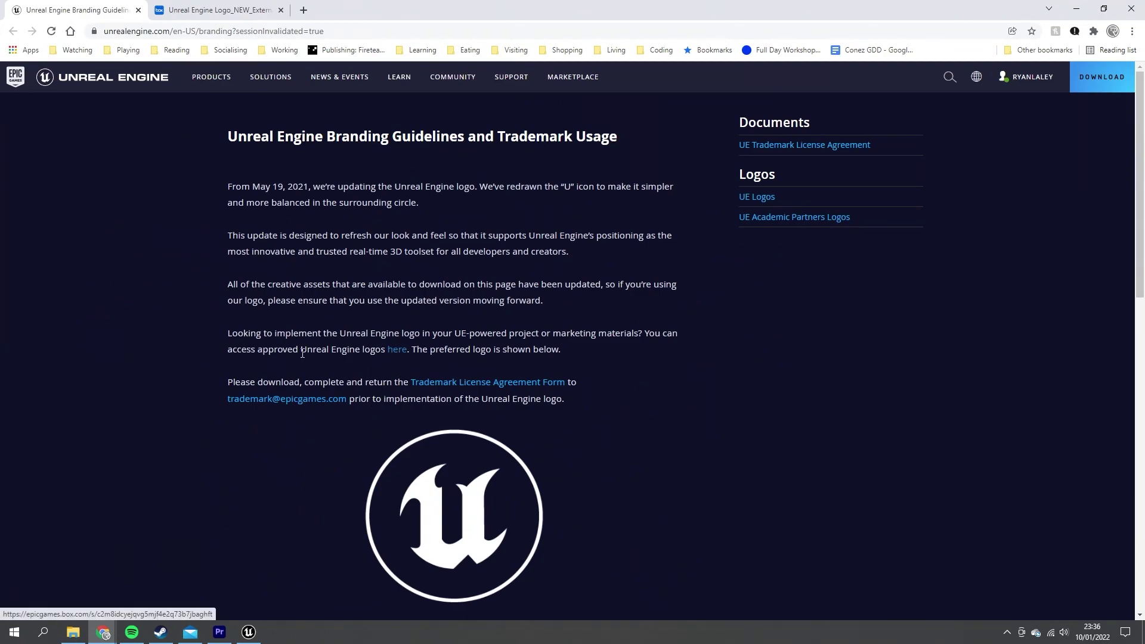
pyautogui.click(396, 350)
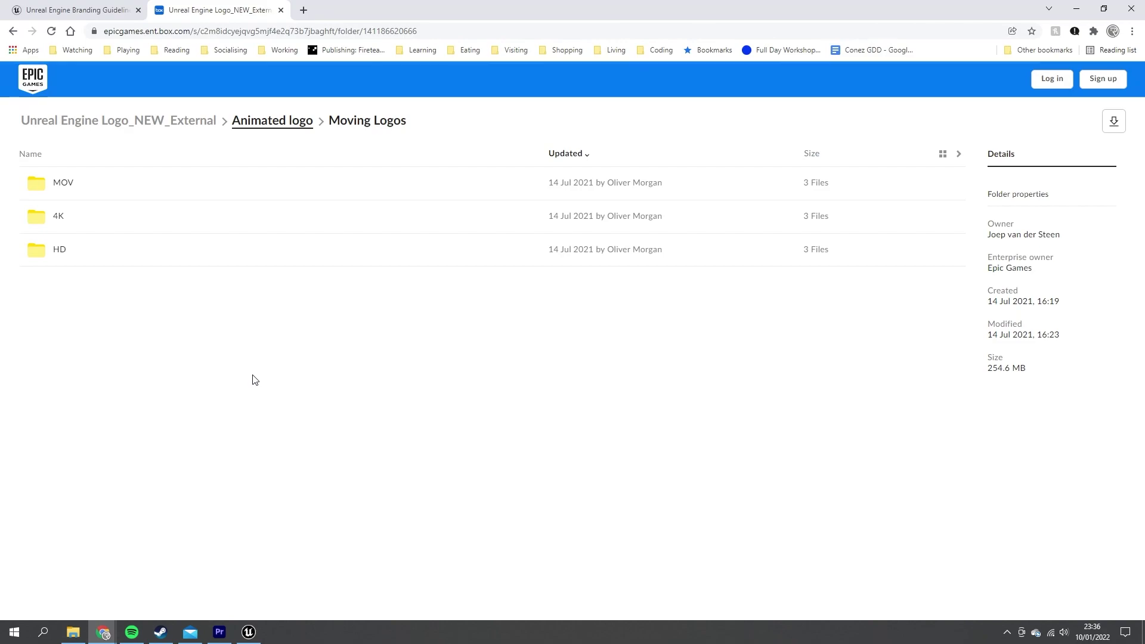
pyautogui.click(74, 10)
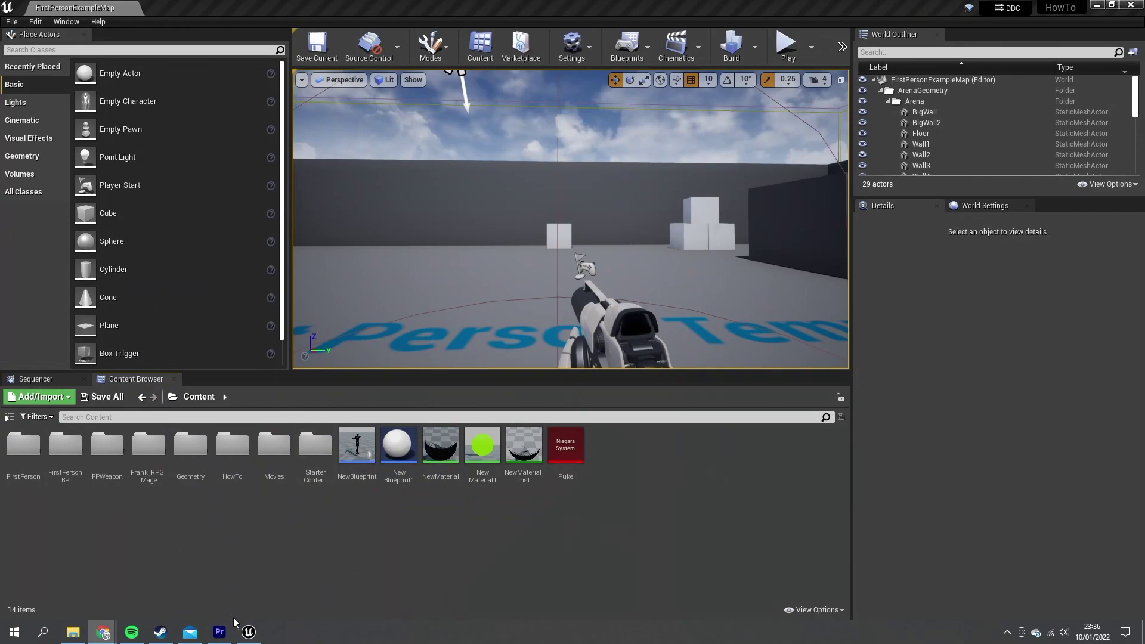
# Step: In Premiere, preview the logo sequence and try the logo at 100% opacity
pyautogui.click(220, 631)
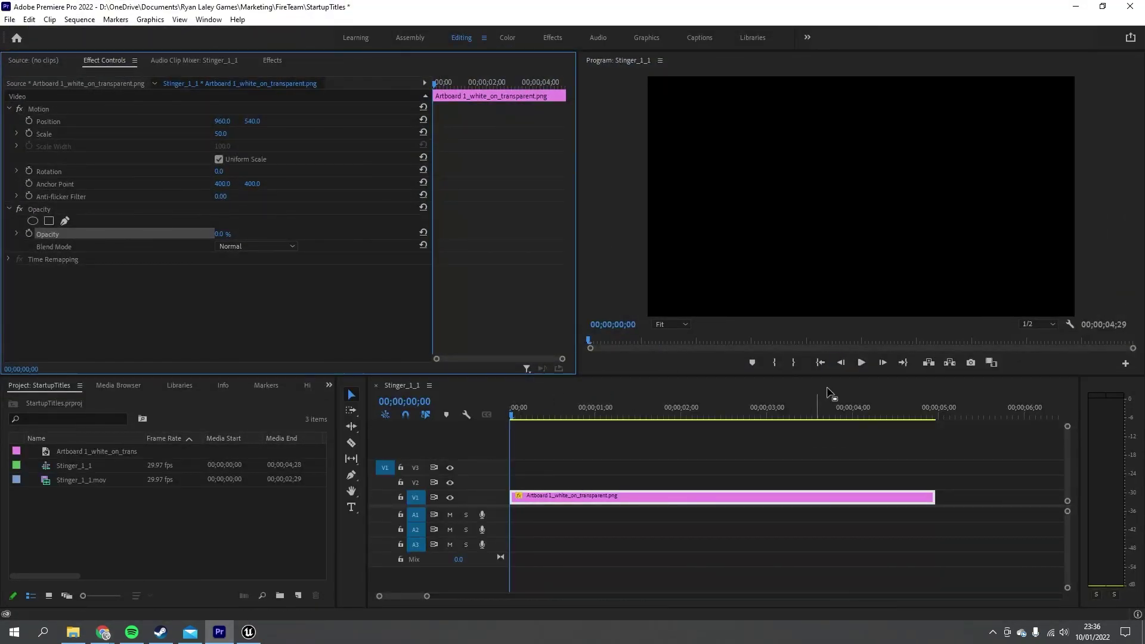
pyautogui.click(861, 362)
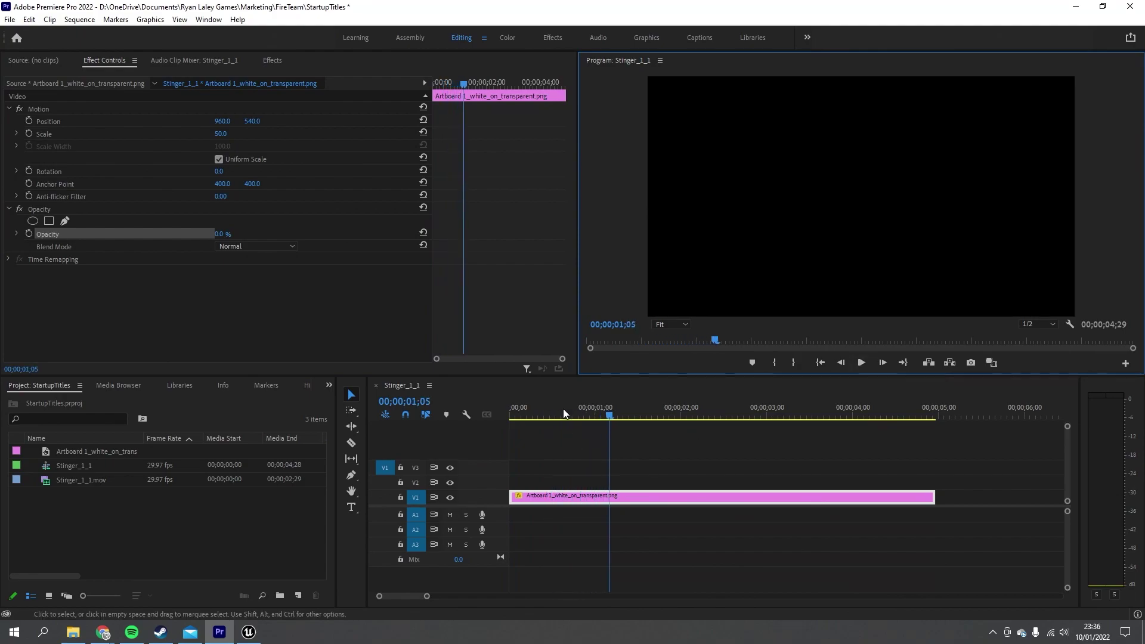
pyautogui.press('Home')
pyautogui.click(429, 401)
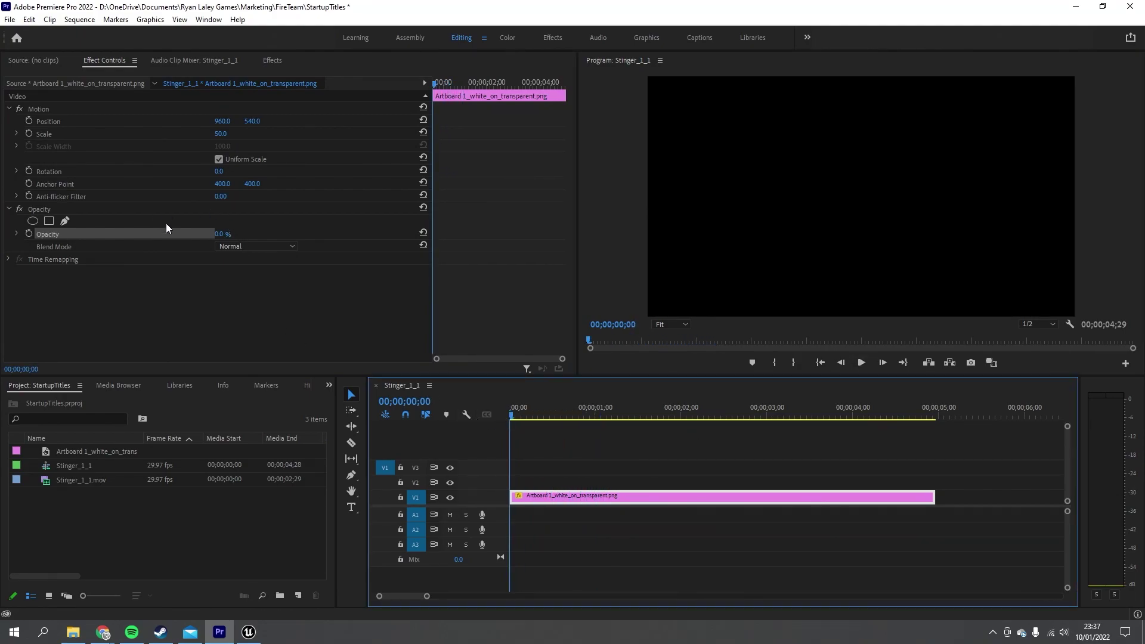
pyautogui.click(219, 235)
pyautogui.write('100')
pyautogui.press('Return')
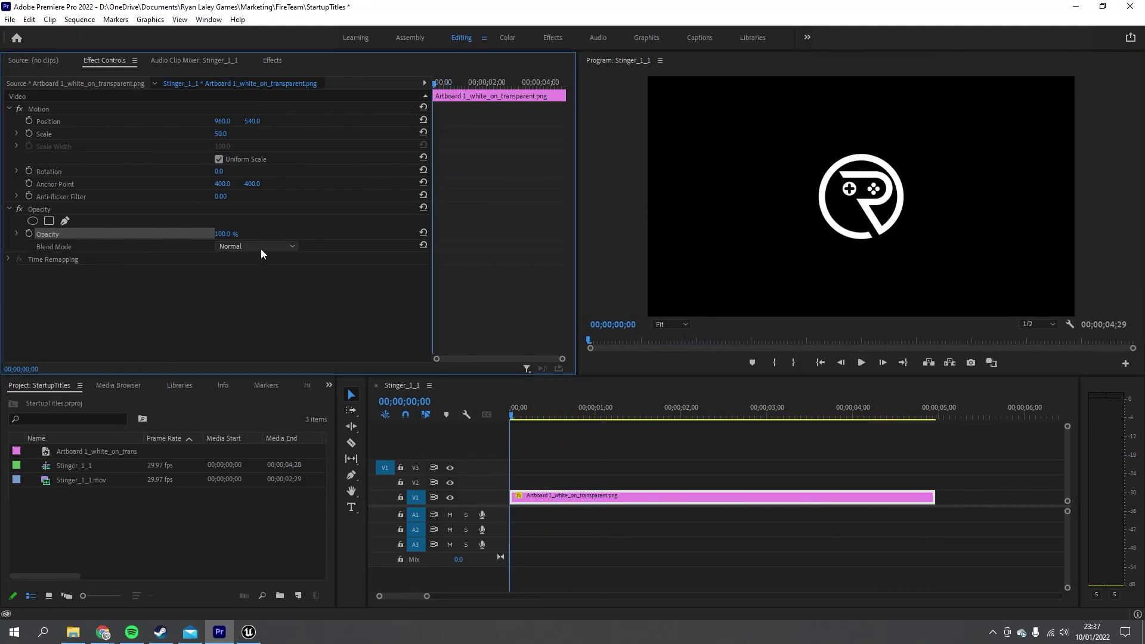
pyautogui.click(523, 419)
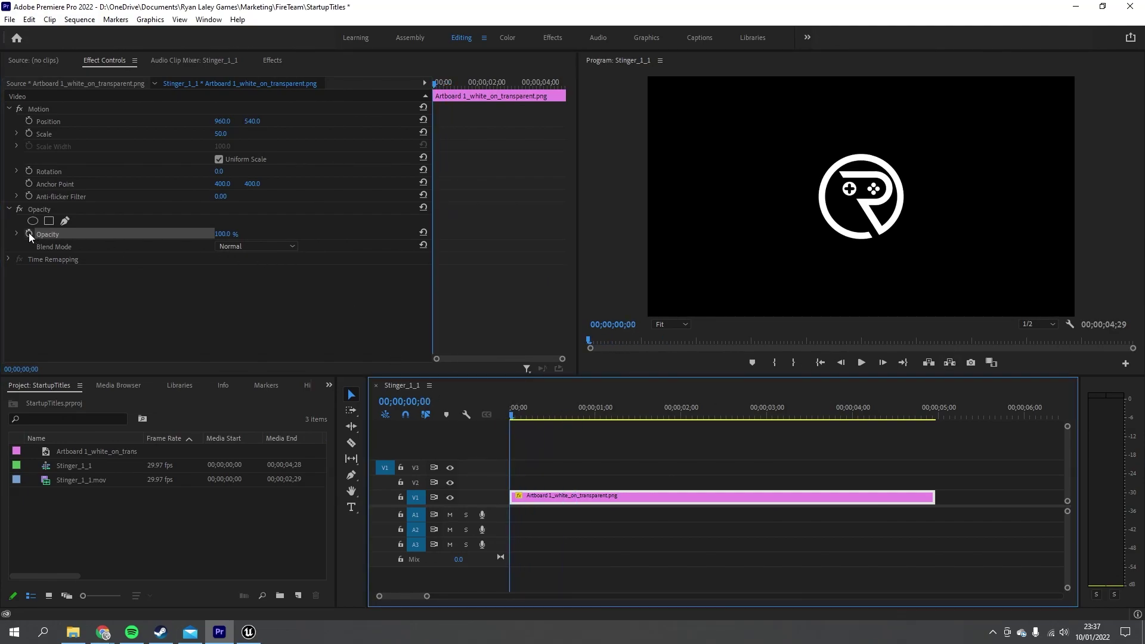
# Step: Keyframe the logo's opacity at 0% at 0;00 and 100% at frame 0;12
pyautogui.click(222, 233)
pyautogui.write('0')
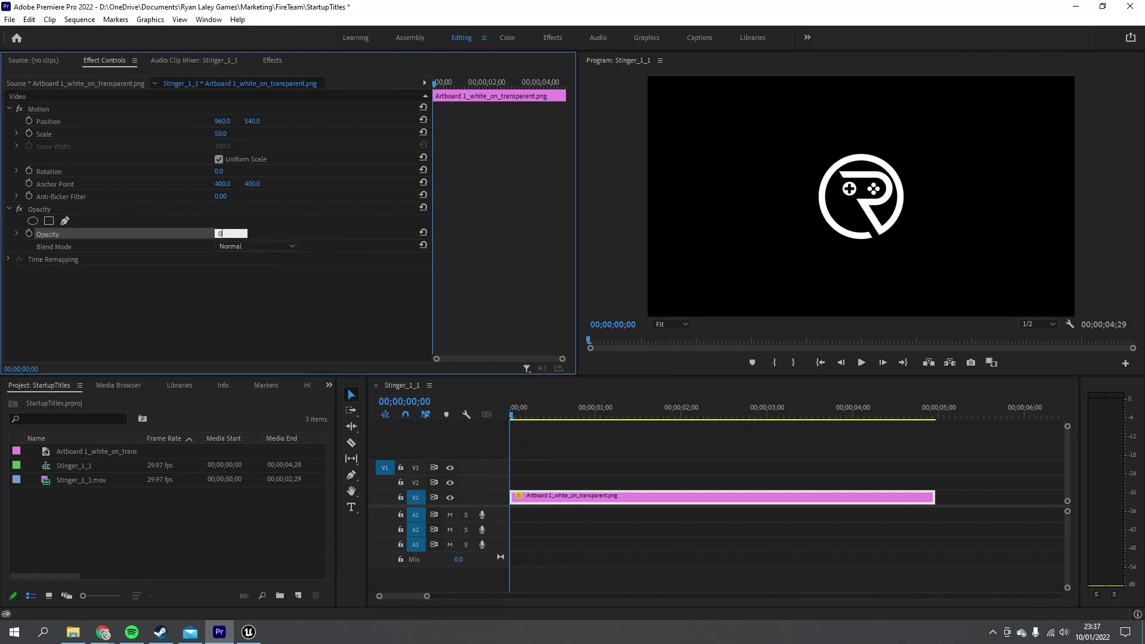
pyautogui.press('Return')
pyautogui.click(29, 233)
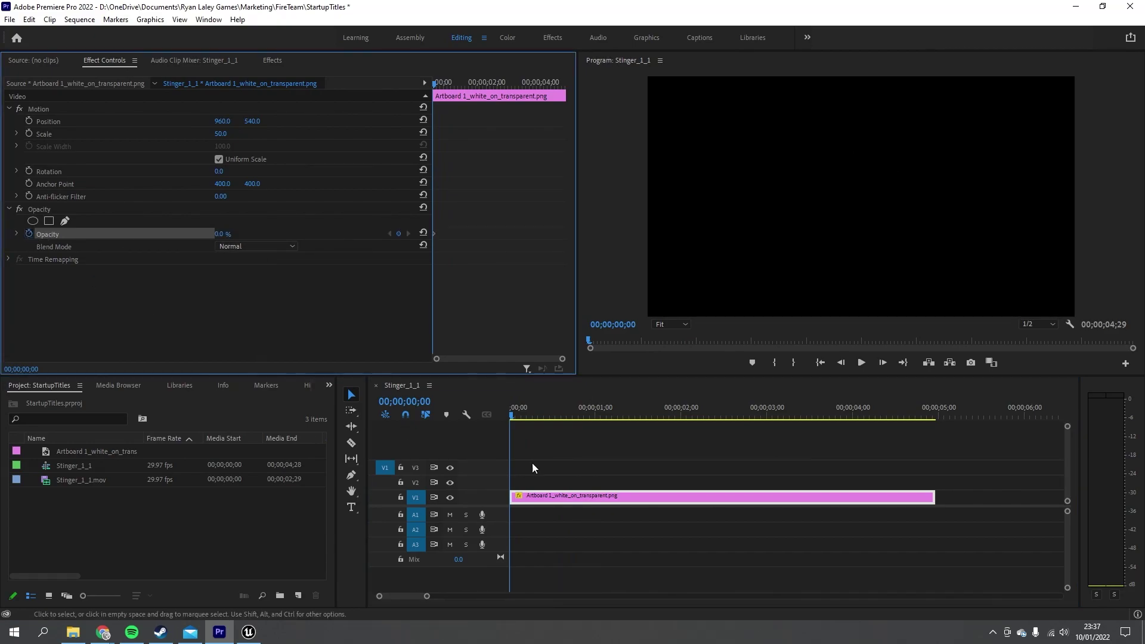
pyautogui.click(542, 415)
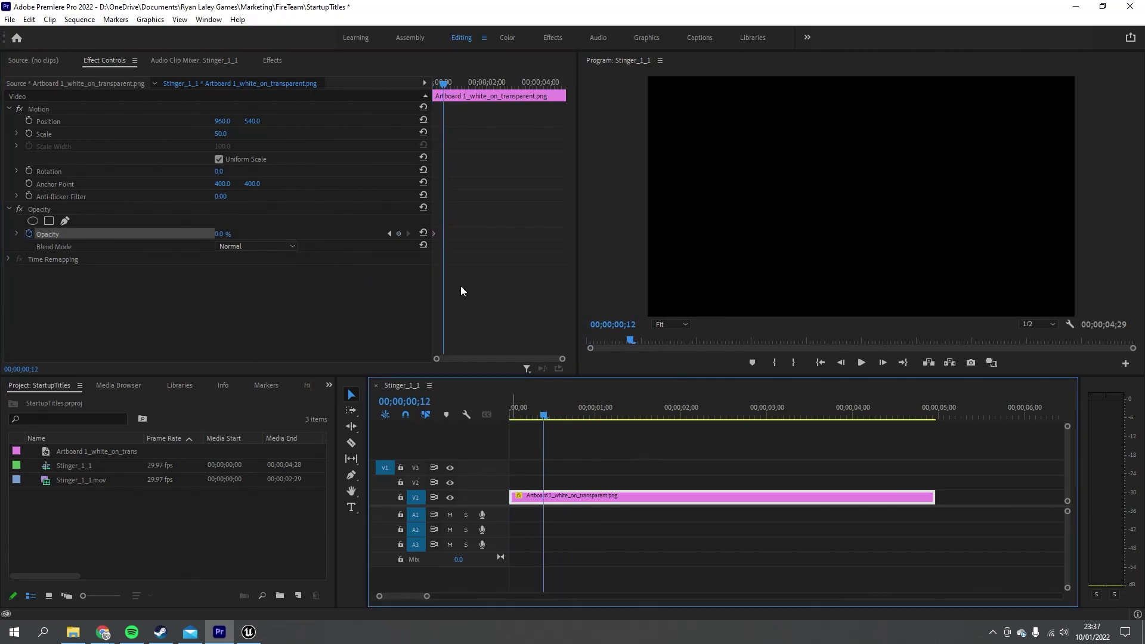
pyautogui.click(223, 234)
pyautogui.write('100')
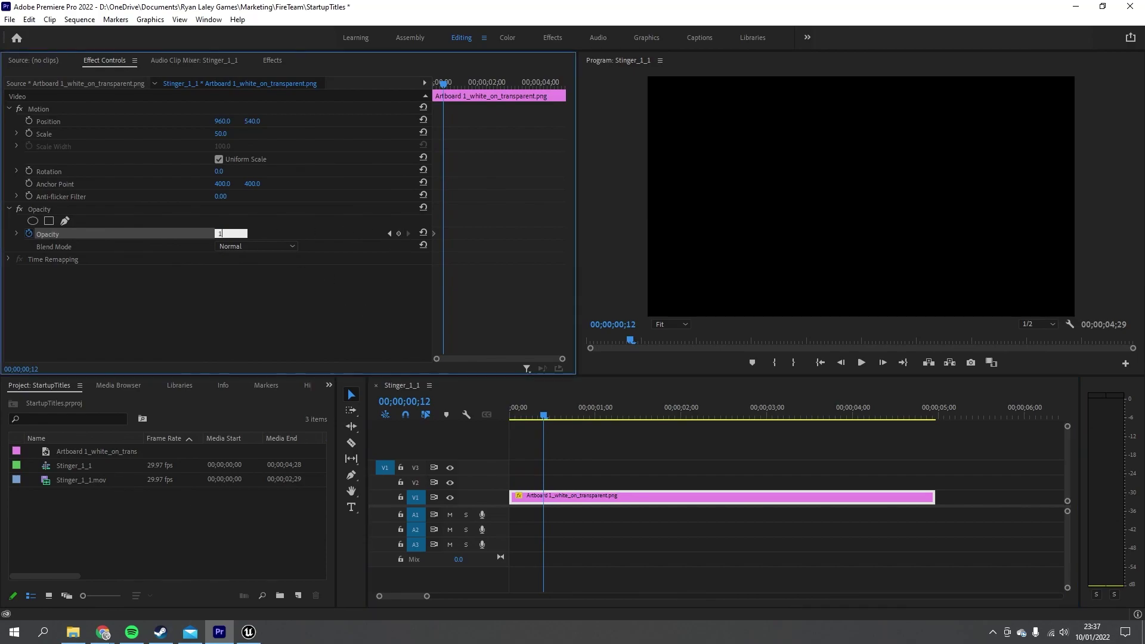
pyautogui.press('Return')
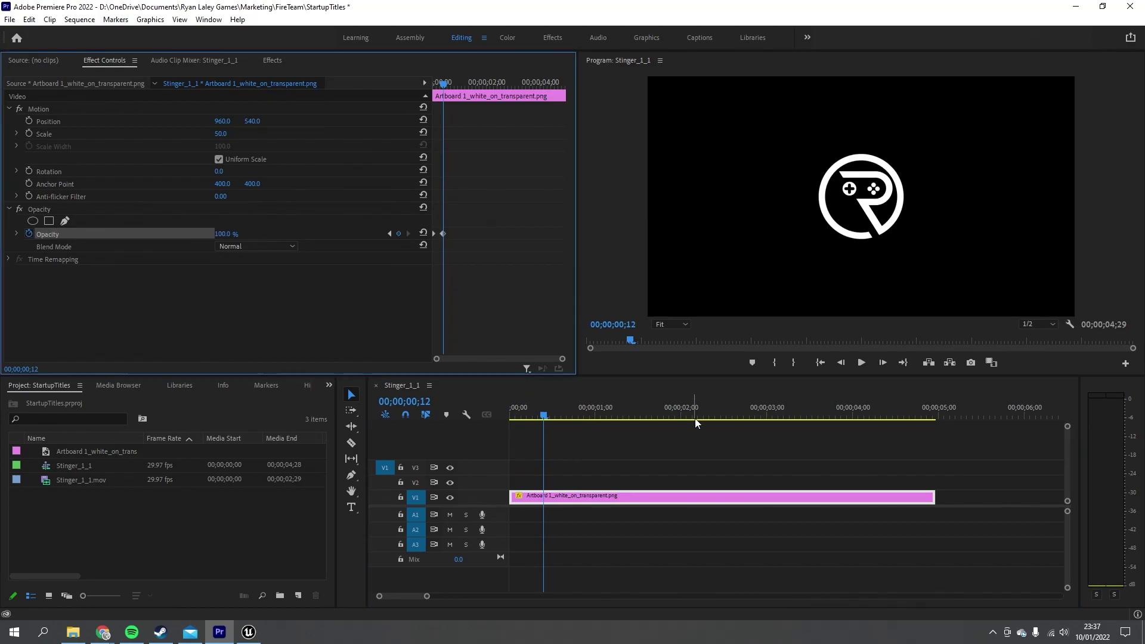
# Step: Hold 100% opacity at about 4;11, fade to 0% at 4;29, and play the fade back
pyautogui.moveTo(531, 83); pyautogui.dragTo(563, 83)
pyautogui.click(398, 233)
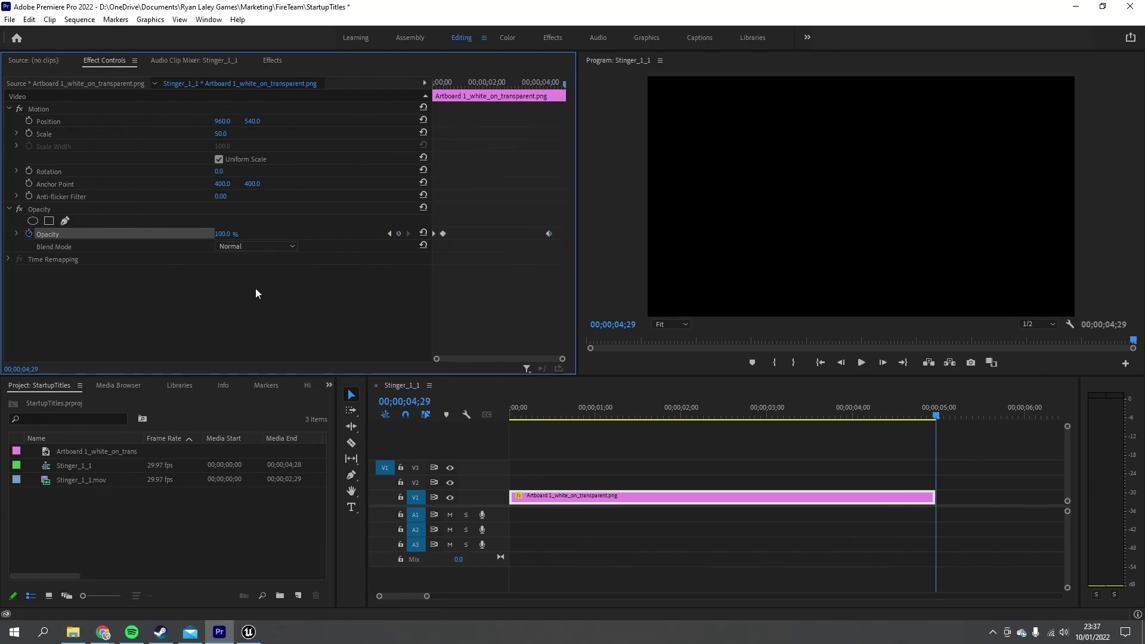
pyautogui.click(238, 233)
pyautogui.write('0')
pyautogui.press('Return')
pyautogui.press('Home')
pyautogui.click(861, 362)
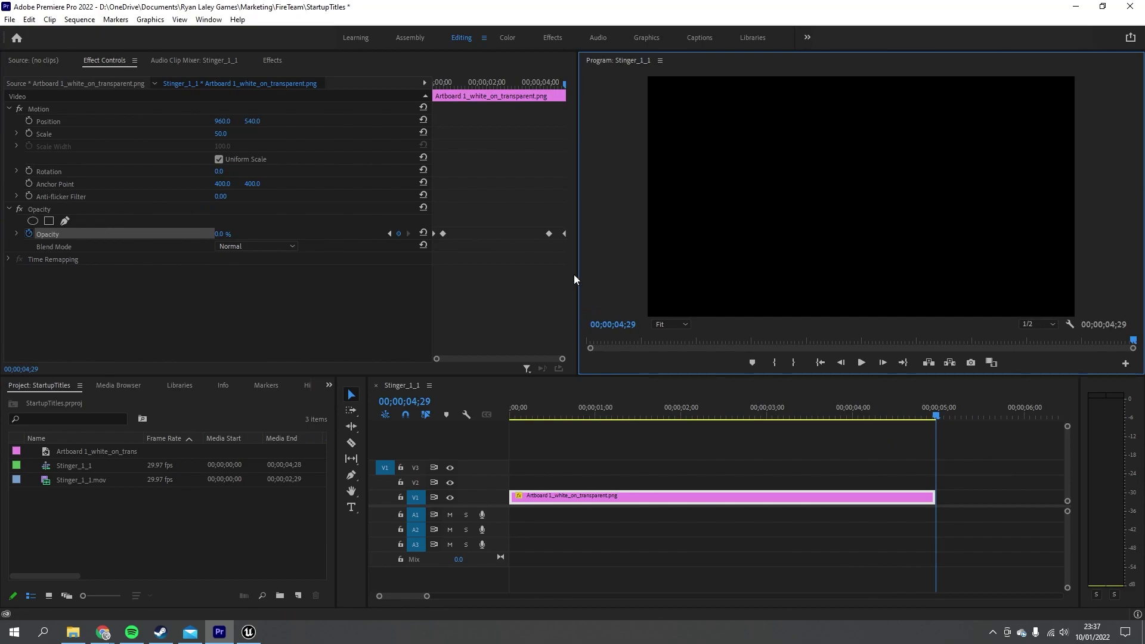
# Step: Export the Stinger_1_1 sequence through File > Export > Media as Studiologo.mp4 on the Desktop
pyautogui.click(9, 19)
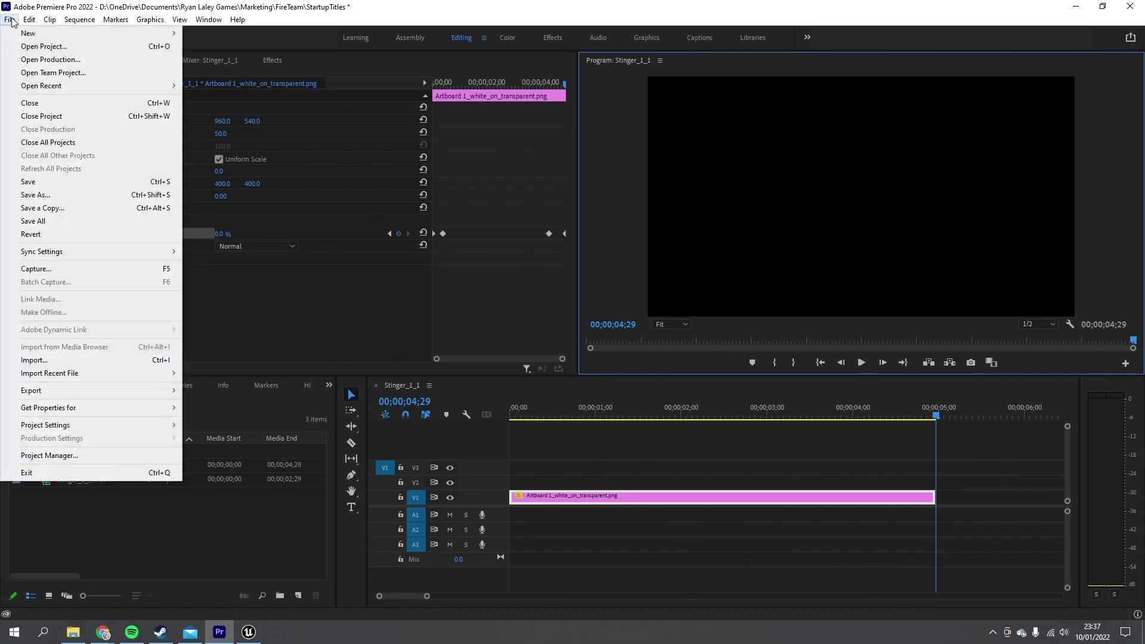
pyautogui.moveTo(62, 390)
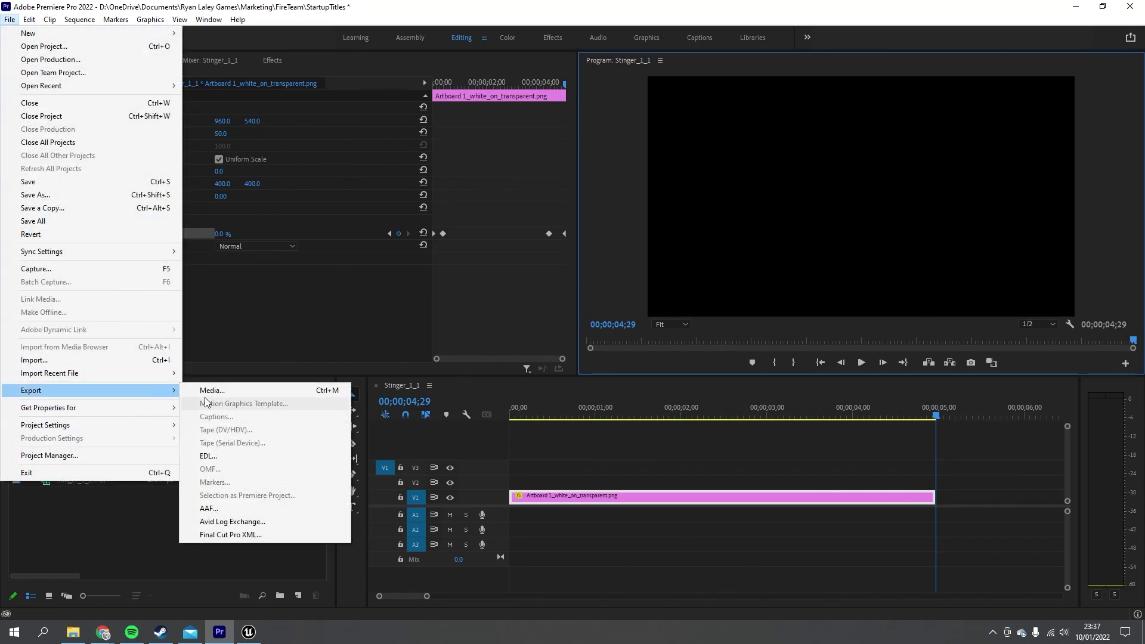
pyautogui.click(206, 391)
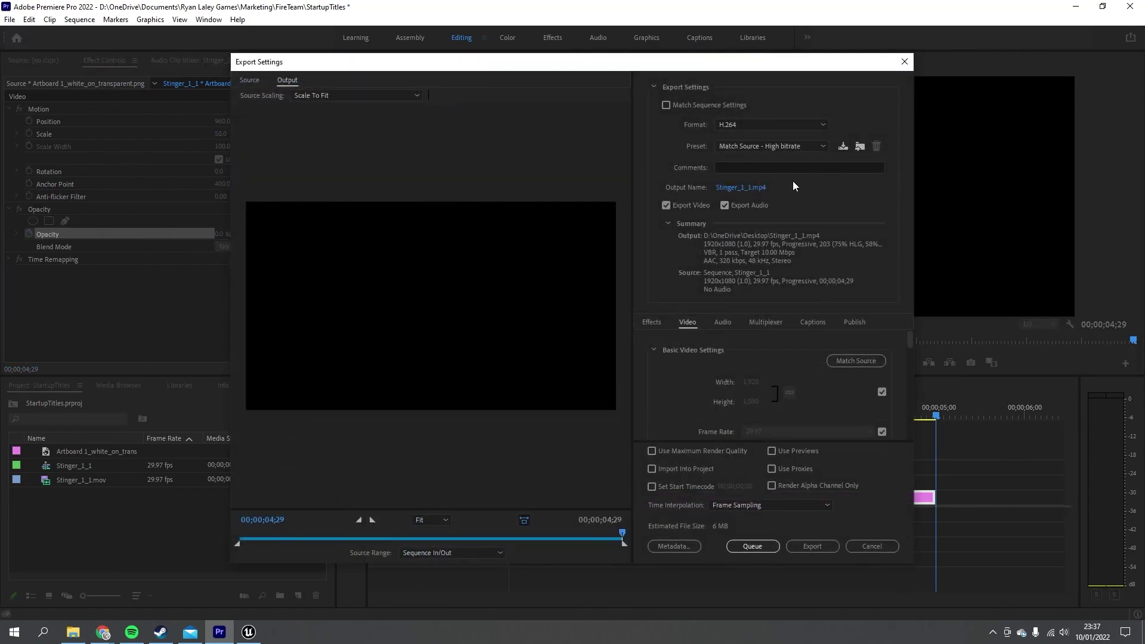
pyautogui.click(753, 188)
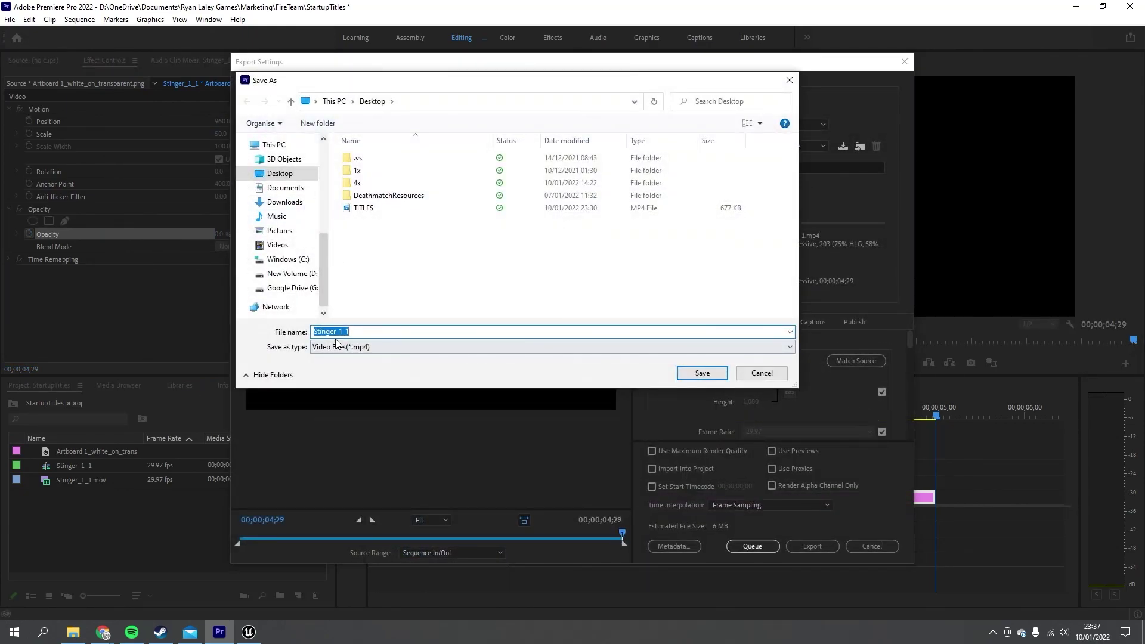
pyautogui.write('STU')
pyautogui.click(691, 375)
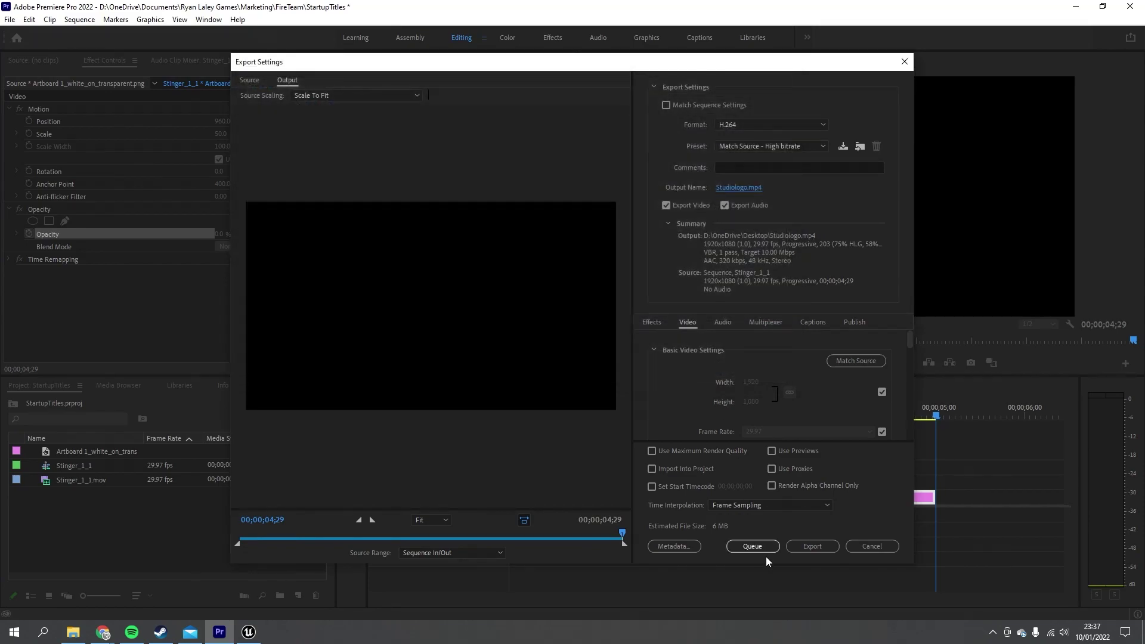
pyautogui.click(817, 547)
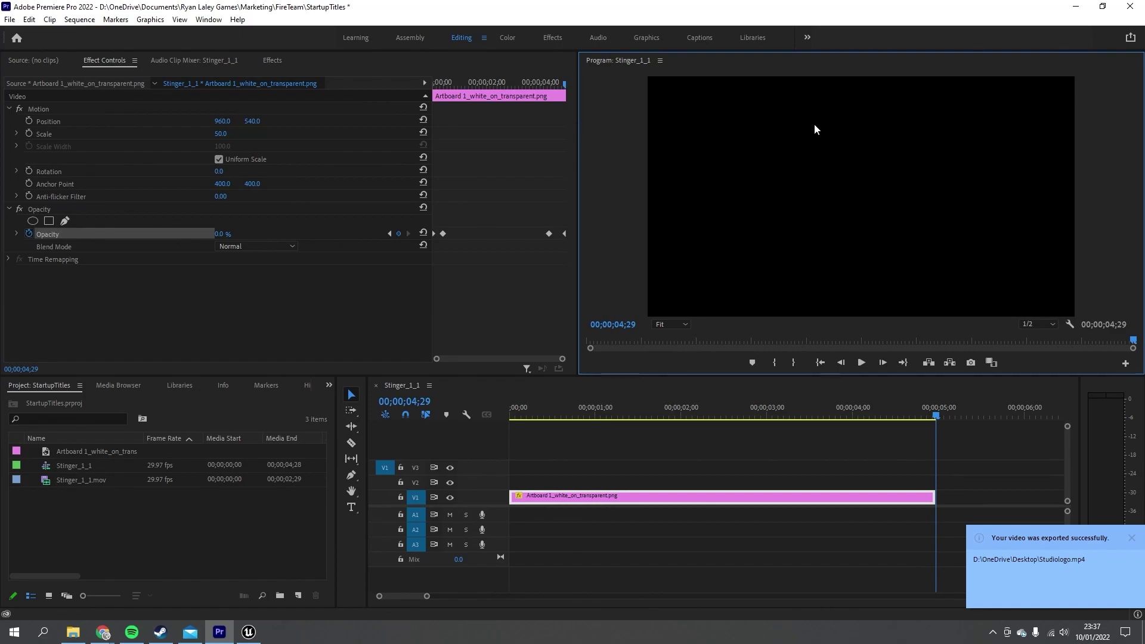
# Step: Back in Unreal, use Show in Explorer on the Content Browser's Movies folder
pyautogui.click(1075, 6)
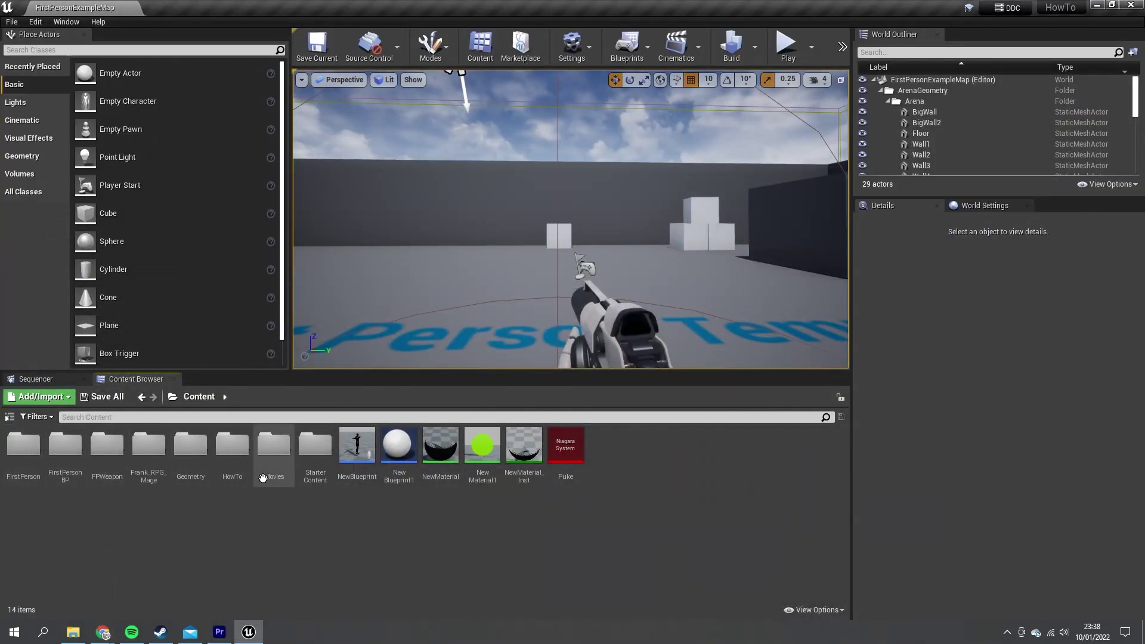
pyautogui.rightClick(252, 525)
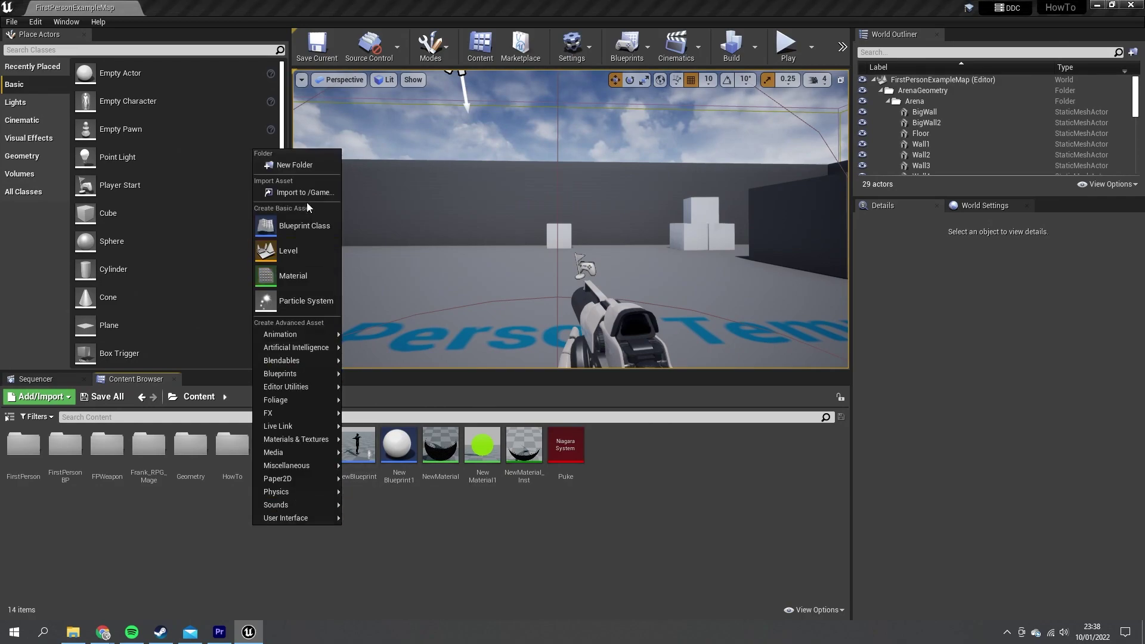
pyautogui.click(223, 524)
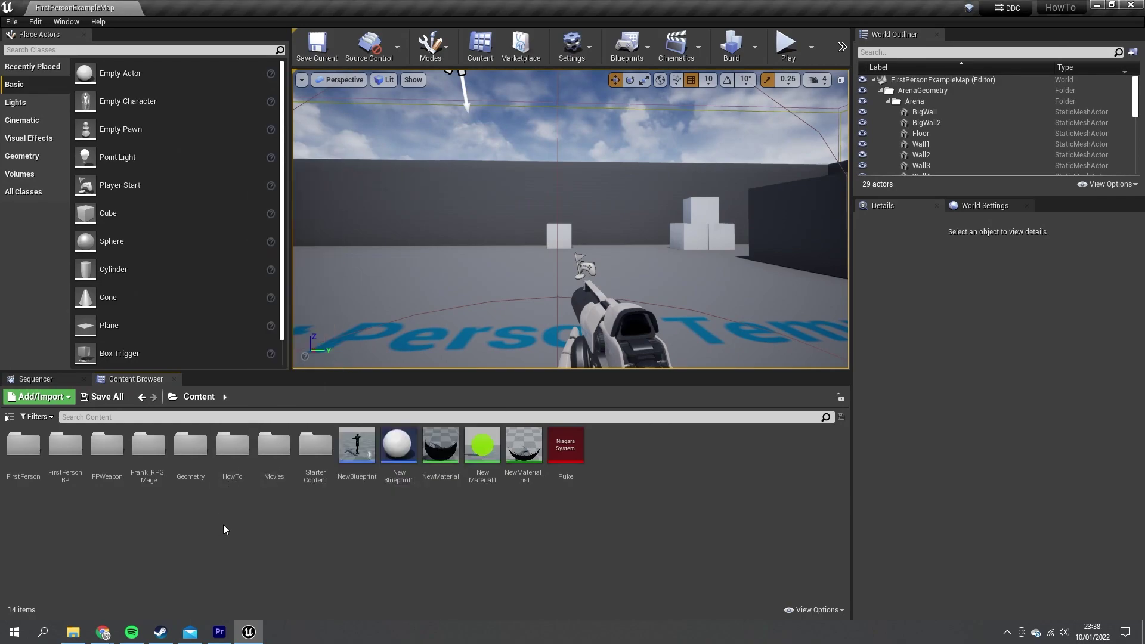
pyautogui.rightClick(273, 445)
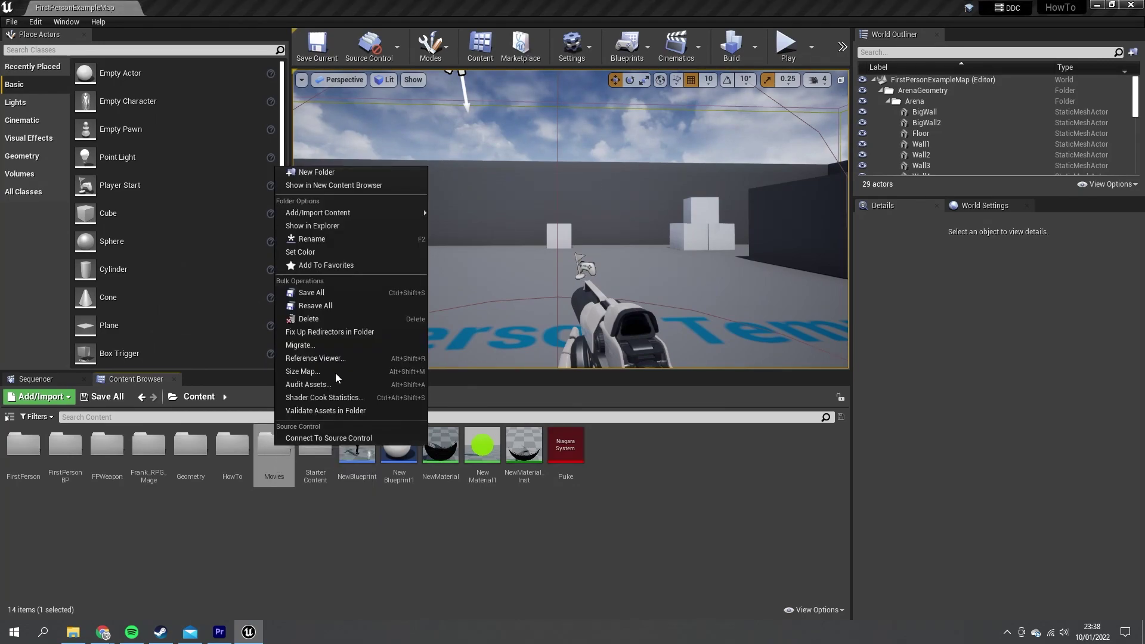
pyautogui.click(331, 227)
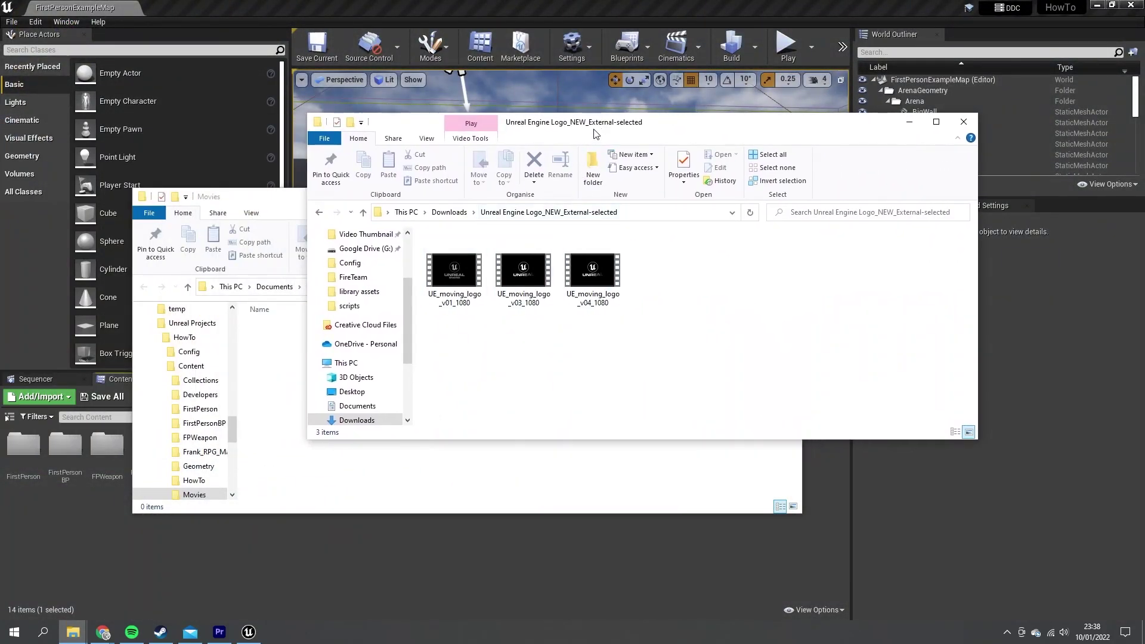
# Step: Copy UE_moving_logo_v04_1080 from Downloads and Studiologo from Desktop into Content\Movies
pyautogui.moveTo(593, 112); pyautogui.dragTo(593, 108)
pyautogui.moveTo(595, 265); pyautogui.dragTo(290, 367)
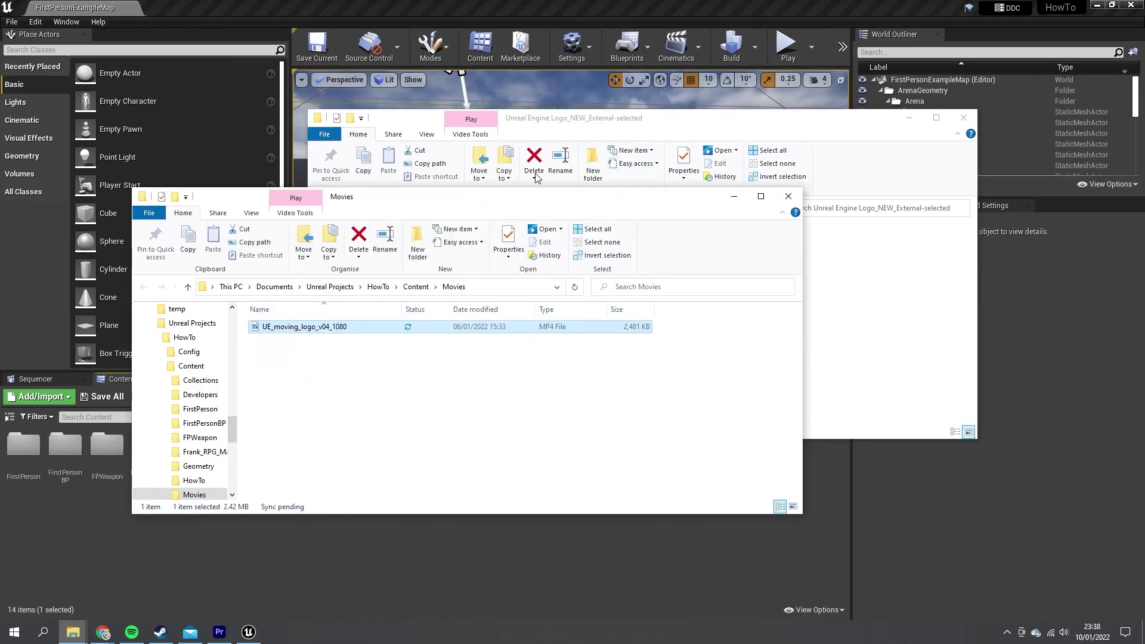
pyautogui.click(583, 121)
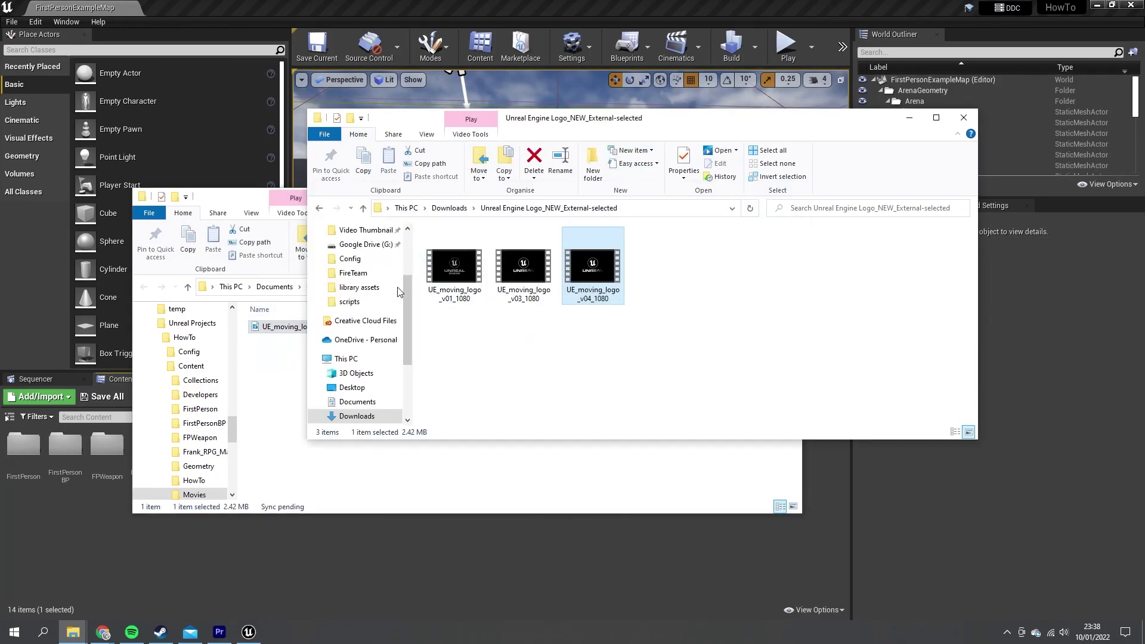
pyautogui.click(361, 388)
pyautogui.scroll(-1, 489, 358)
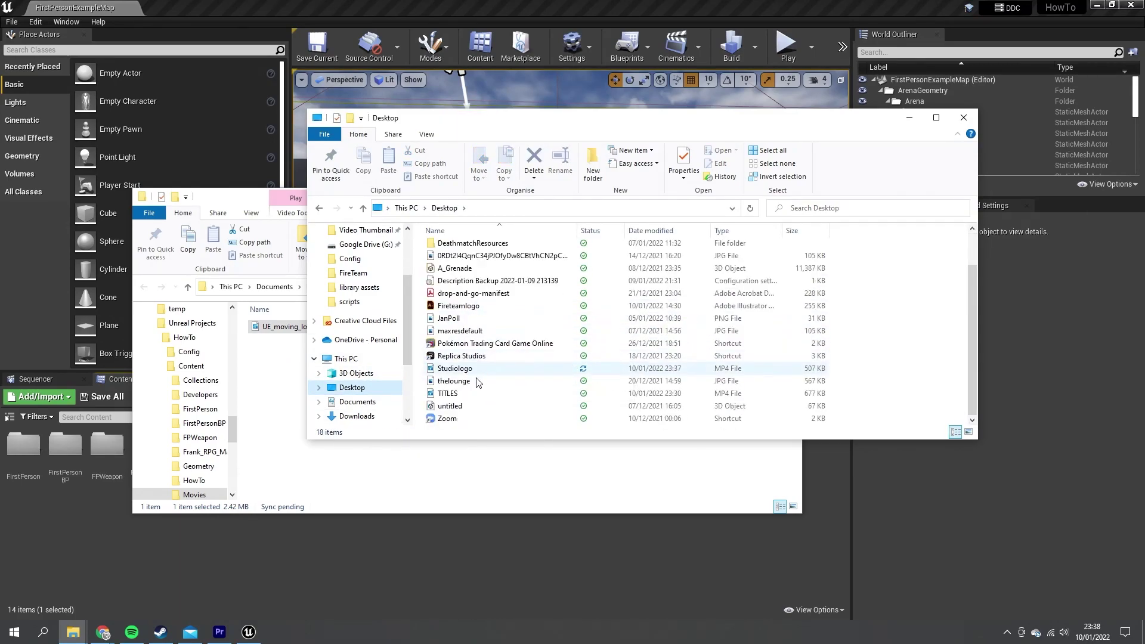
pyautogui.moveTo(476, 366); pyautogui.dragTo(274, 358)
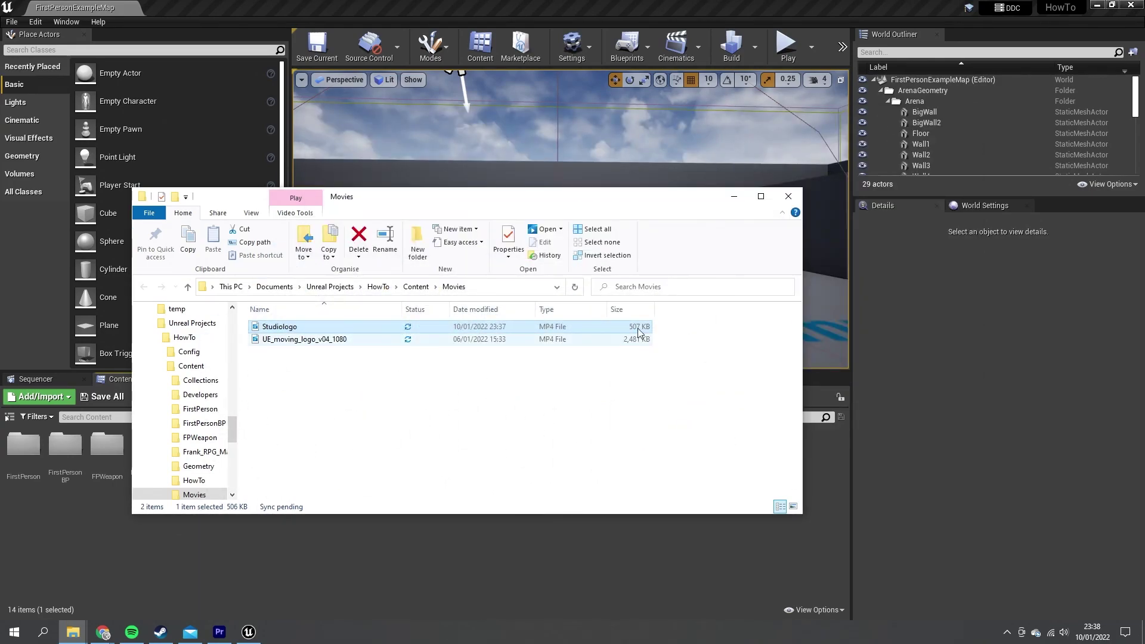
# Step: Close the Movies folder window and open the Movies page of Edit > Project Settings
pyautogui.click(787, 194)
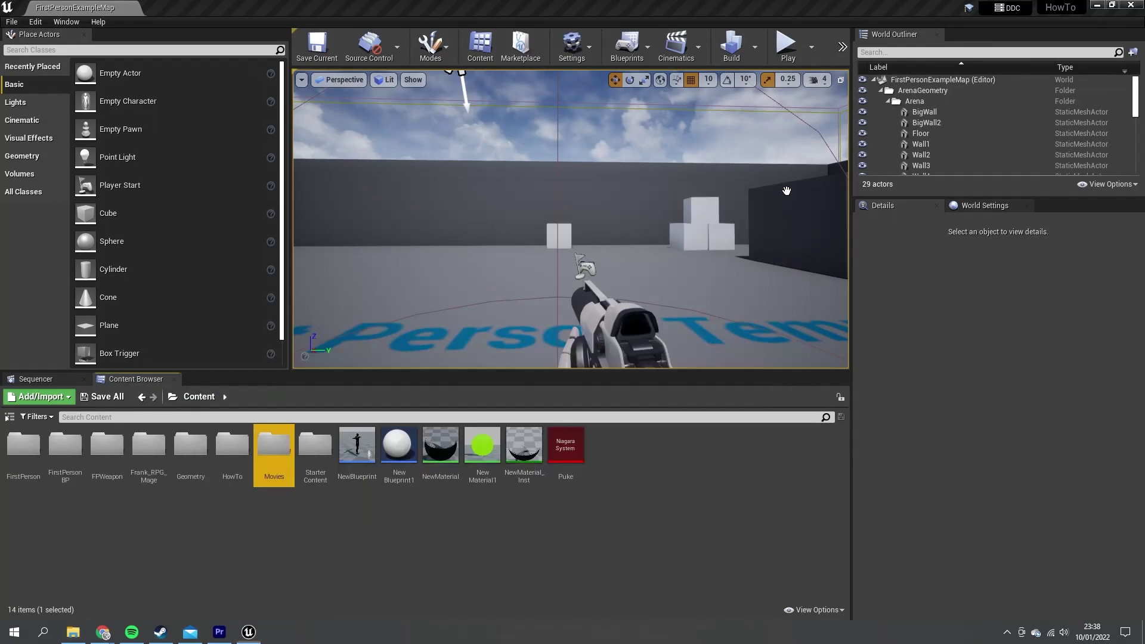
pyautogui.click(406, 528)
pyautogui.click(35, 22)
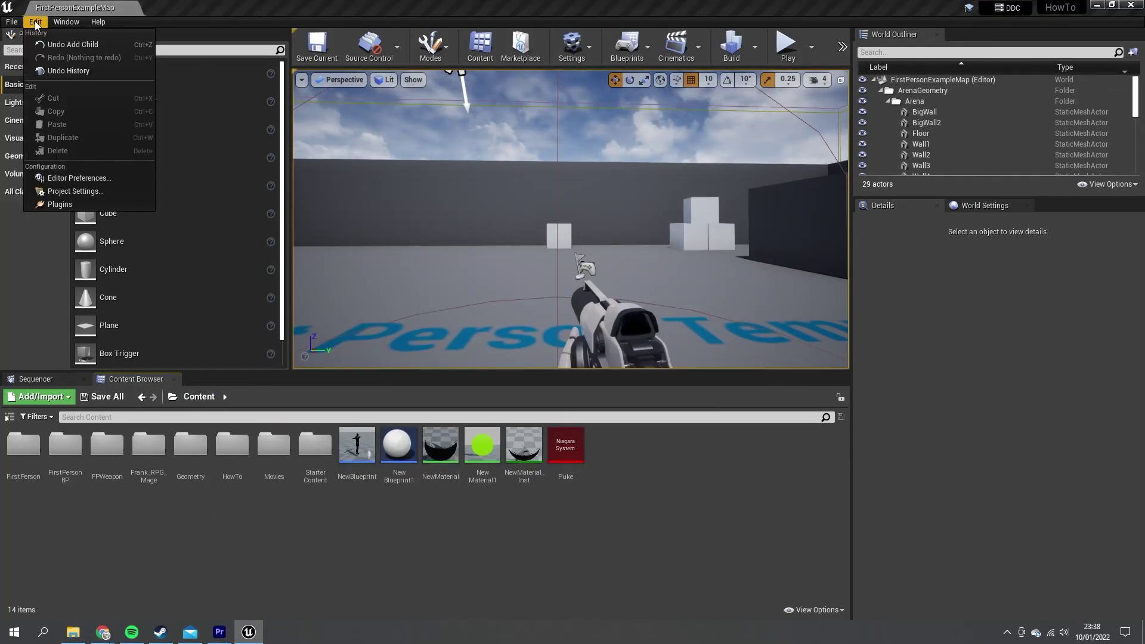
pyautogui.click(76, 191)
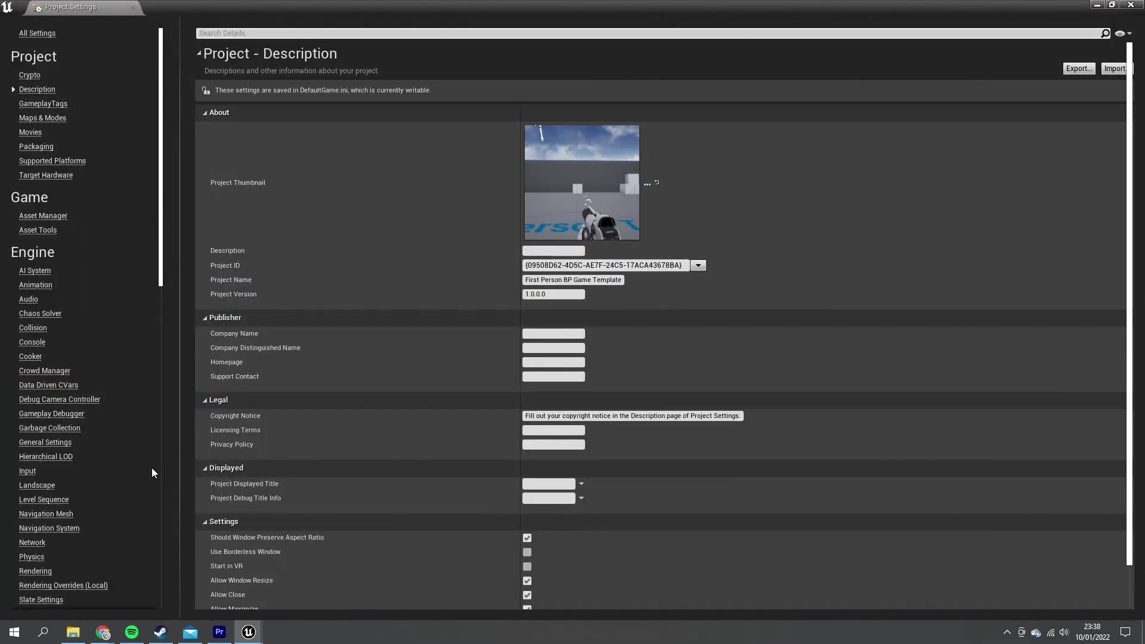
pyautogui.click(25, 136)
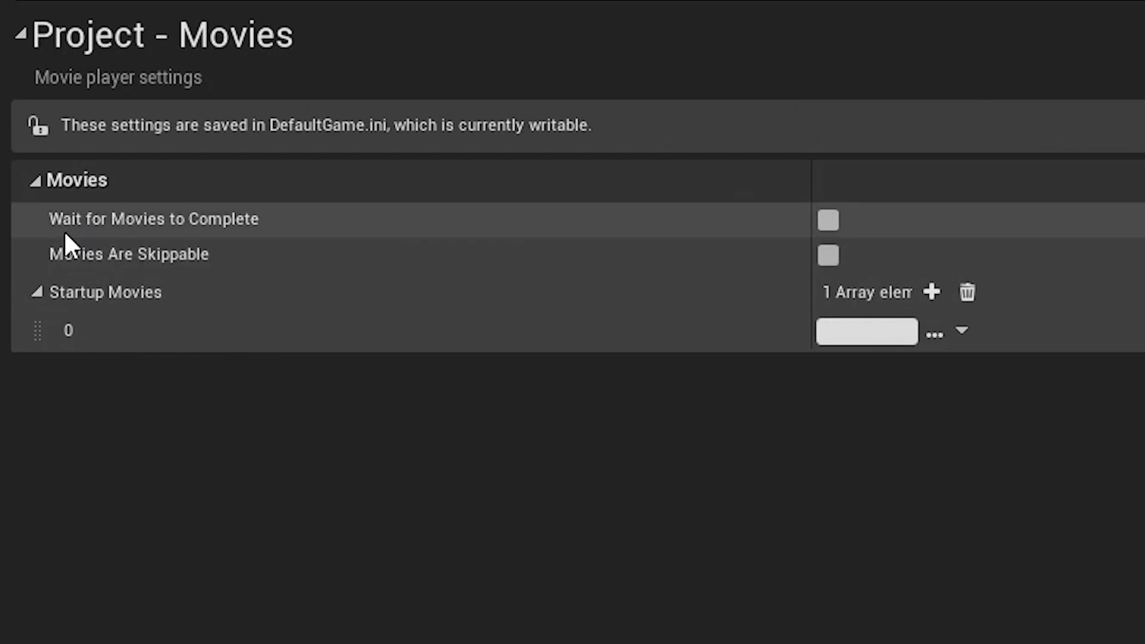
pyautogui.moveTo(246, 225)
pyautogui.moveTo(91, 221)
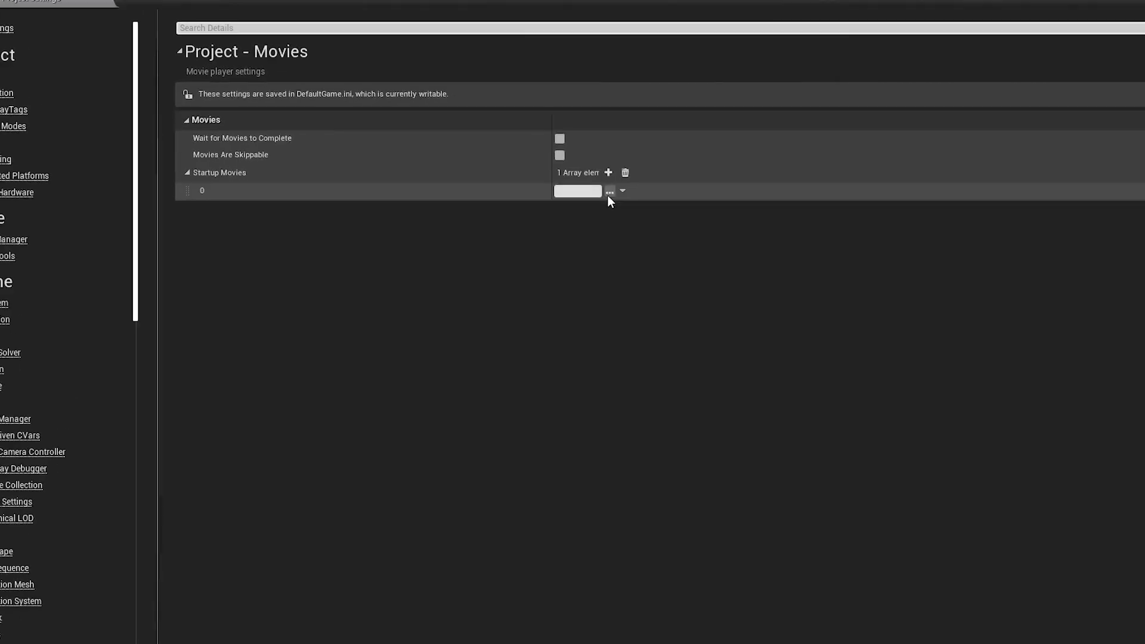
# Step: Set Startup Movies element 0 to UE_moving_logo_v04_1080 from the Movies folder
pyautogui.click(708, 233)
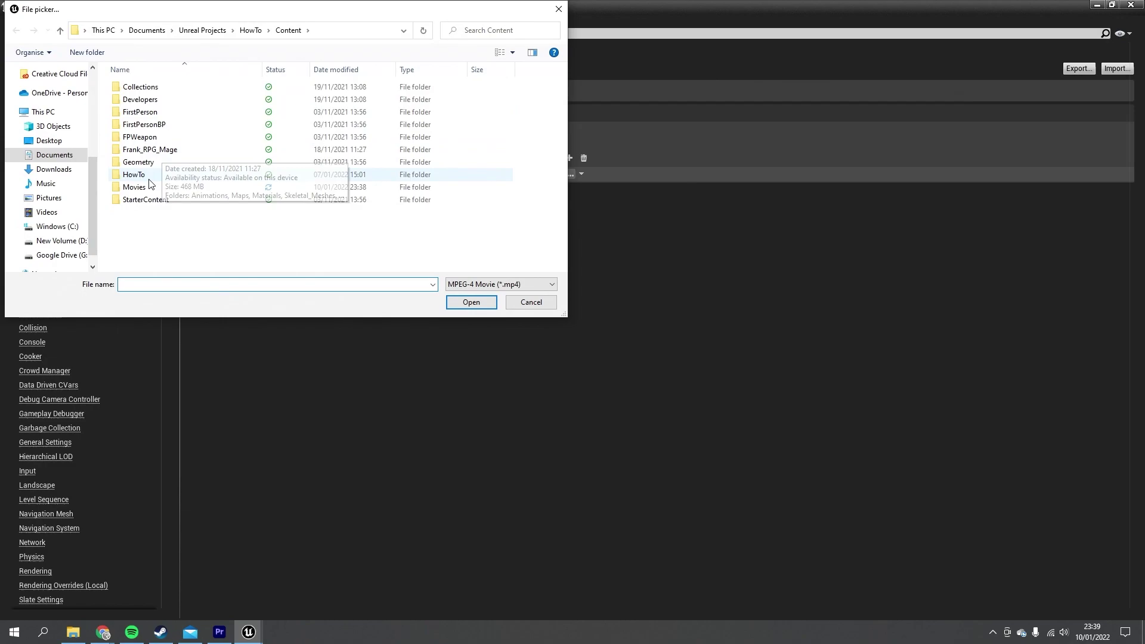
pyautogui.doubleClick(148, 186)
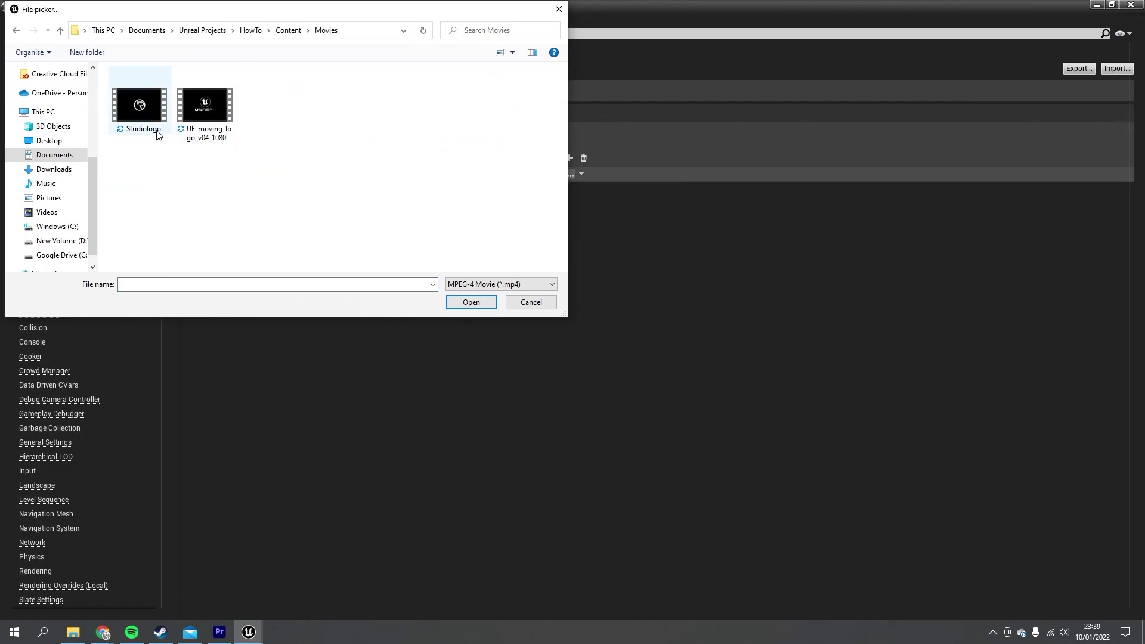
pyautogui.click(226, 135)
pyautogui.click(471, 302)
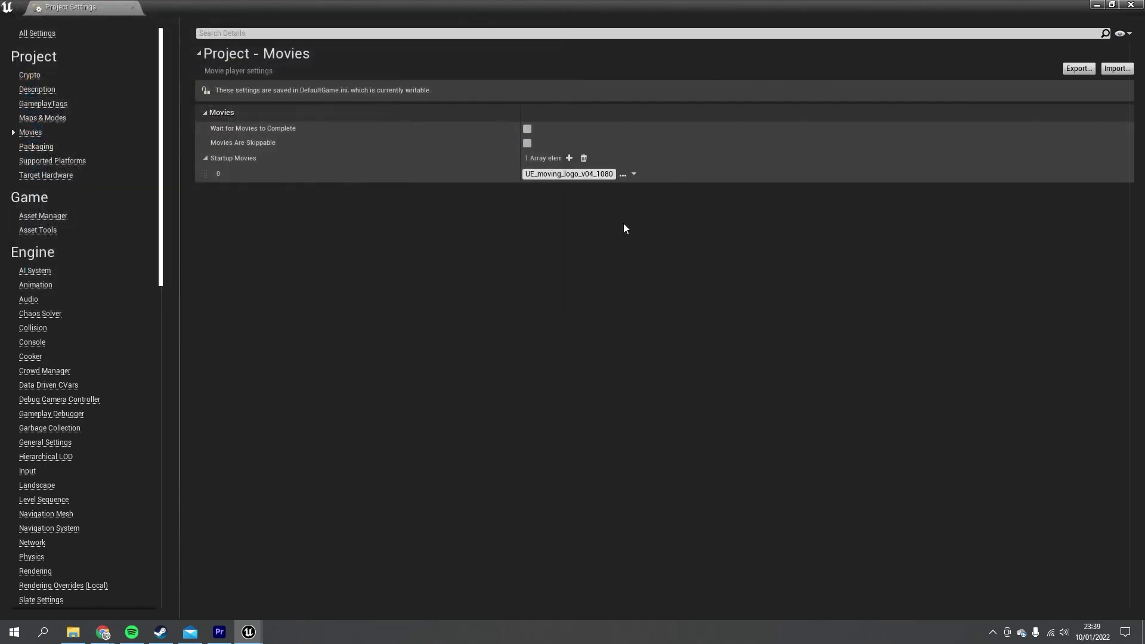
# Step: Add Studiologo as startup movie element 1, tick Wait for Movies to Complete, and close Project Settings
pyautogui.click(569, 158)
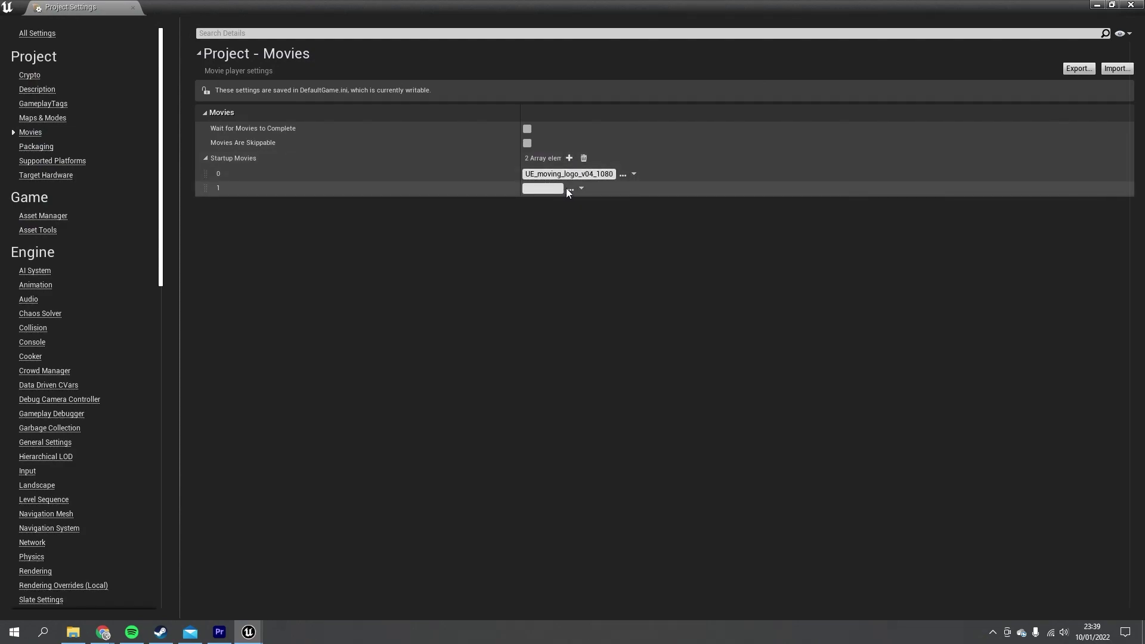
pyautogui.click(570, 189)
pyautogui.click(139, 104)
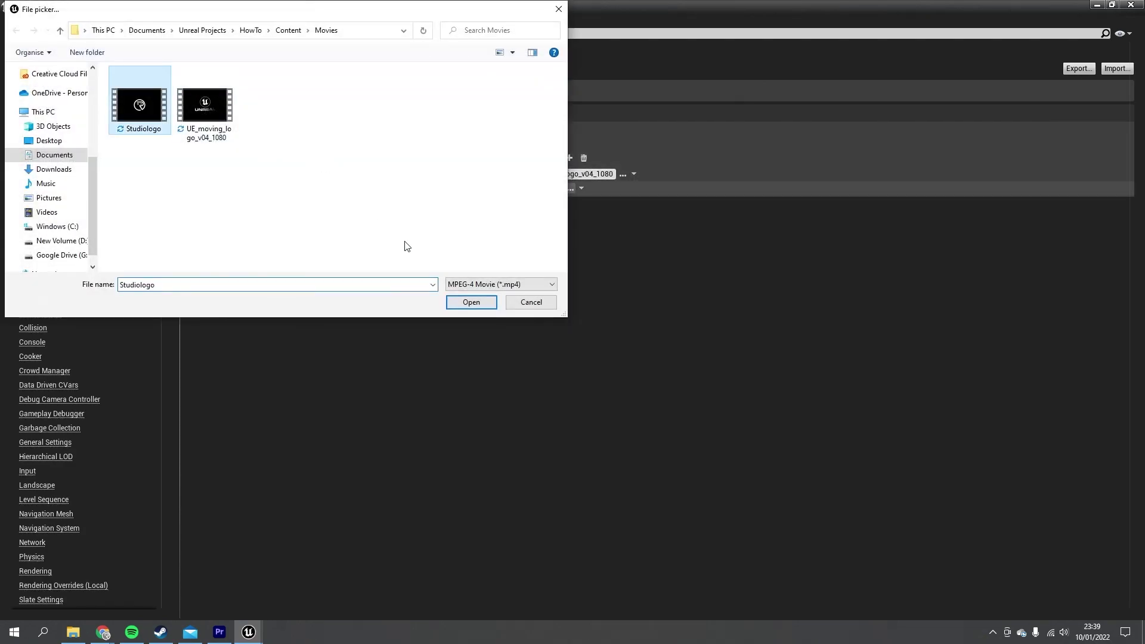
pyautogui.click(469, 300)
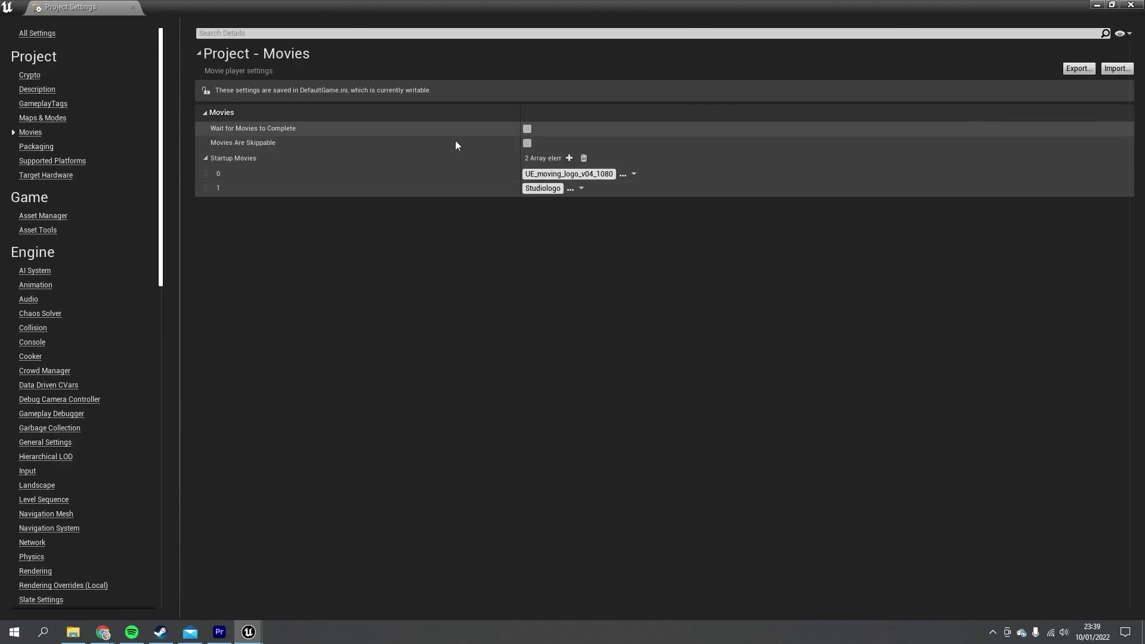
pyautogui.click(527, 129)
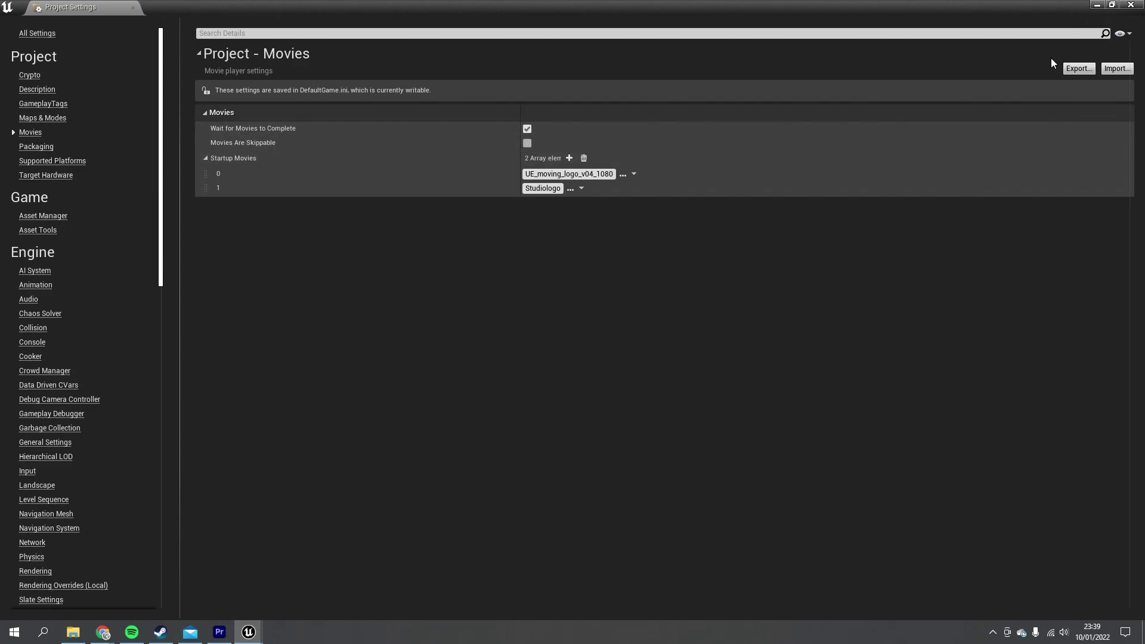
pyautogui.click(1131, 5)
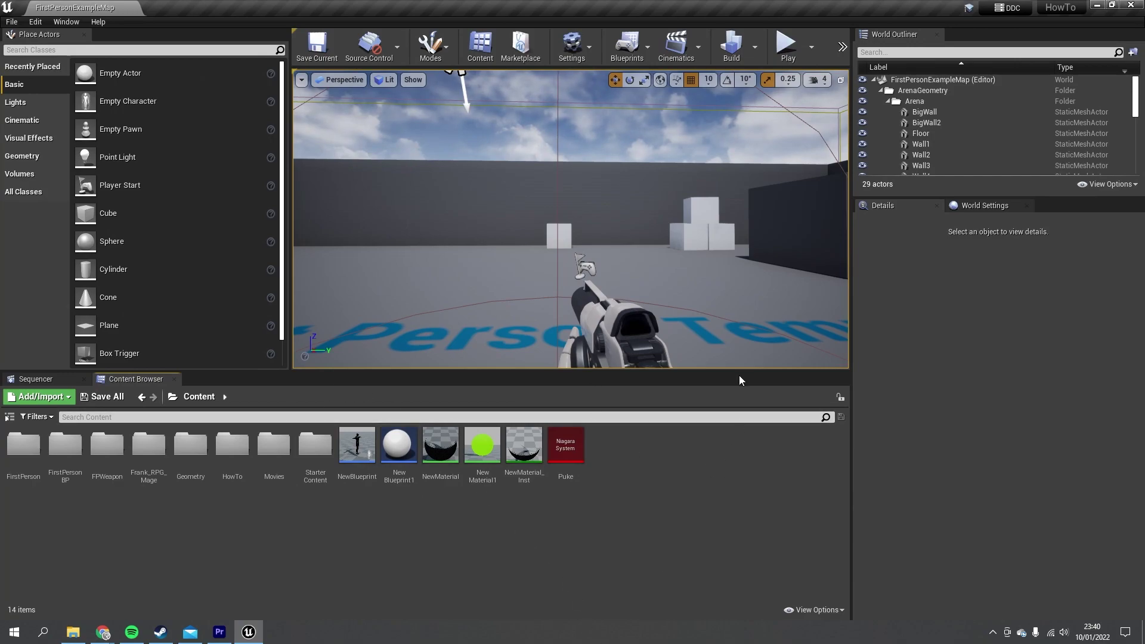
# Step: Launch the project as a Standalone Game, watch the startup movies, then quit with Escape
pyautogui.click(812, 46)
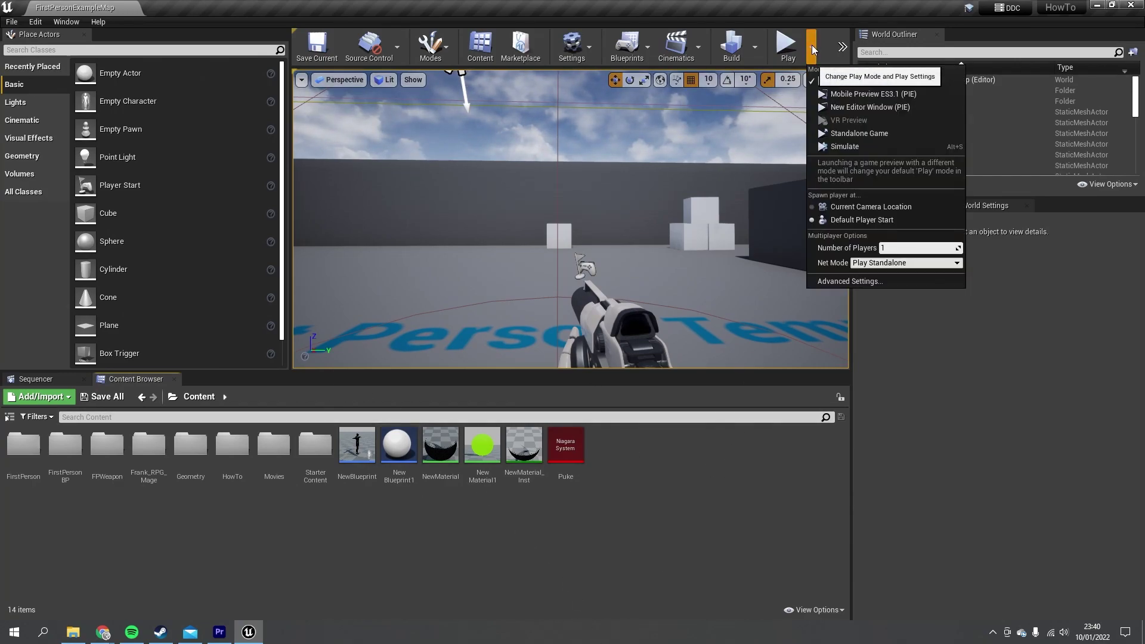
pyautogui.click(851, 134)
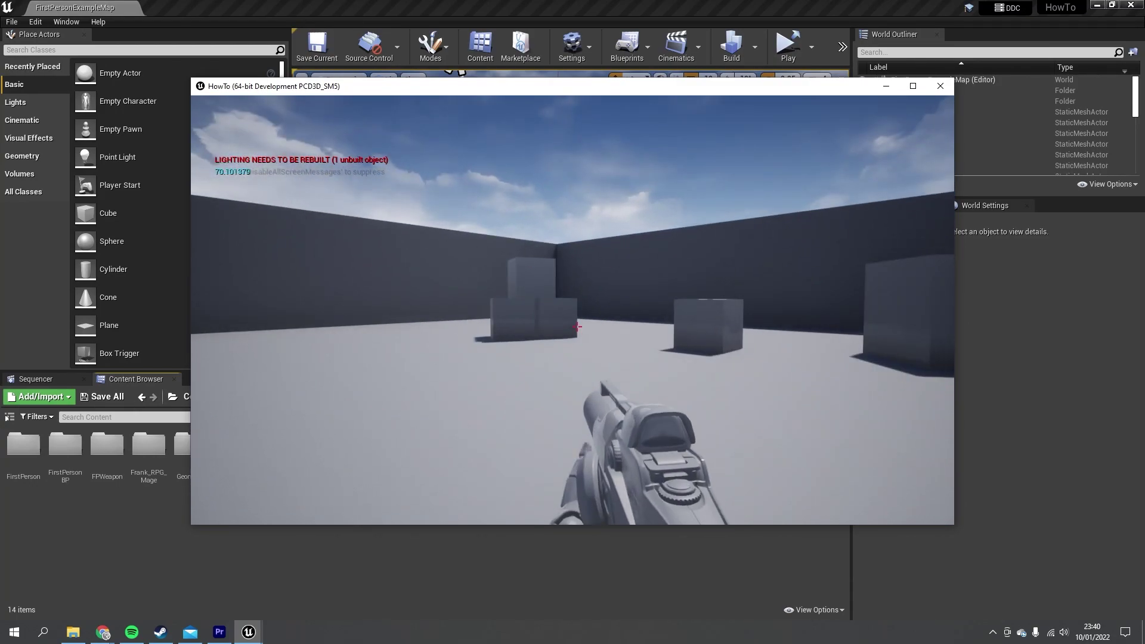
pyautogui.press('Escape')
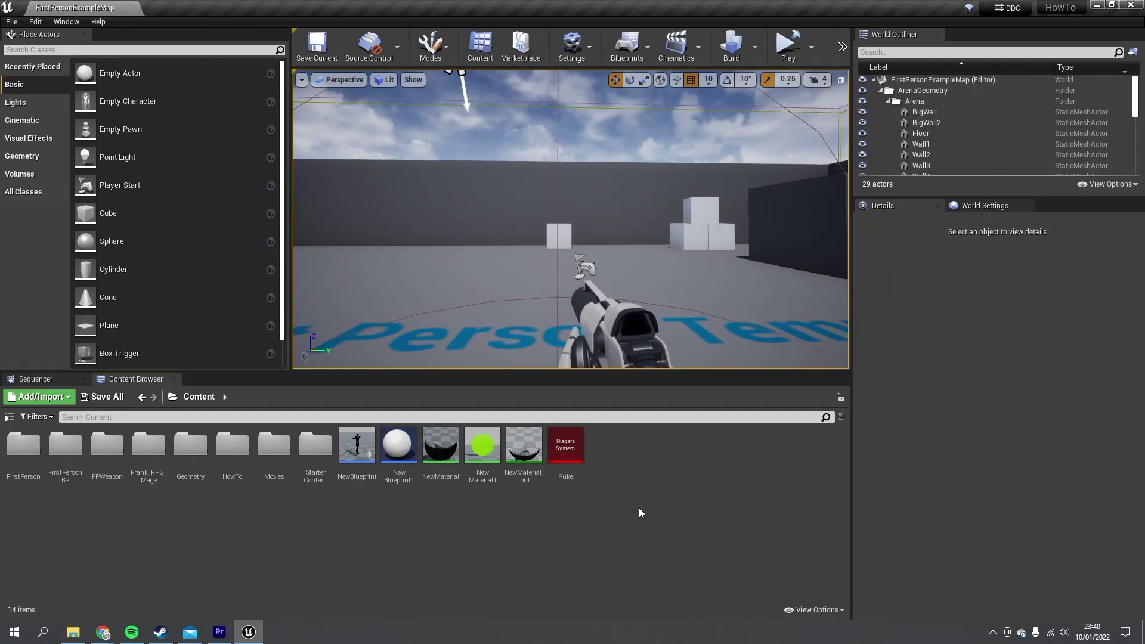